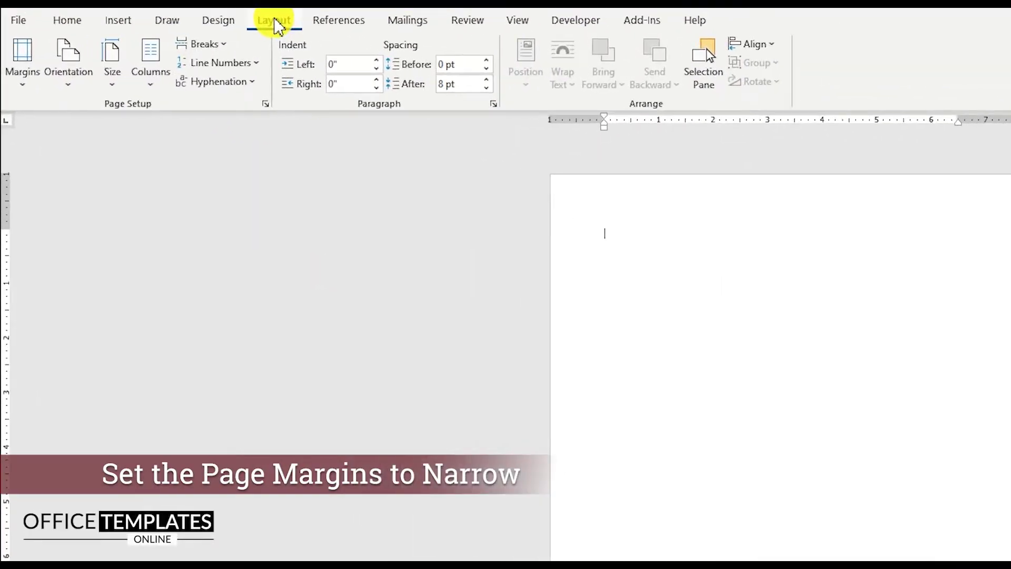
# Set the page margins to Narrow.
pyautogui.click(16, 72)
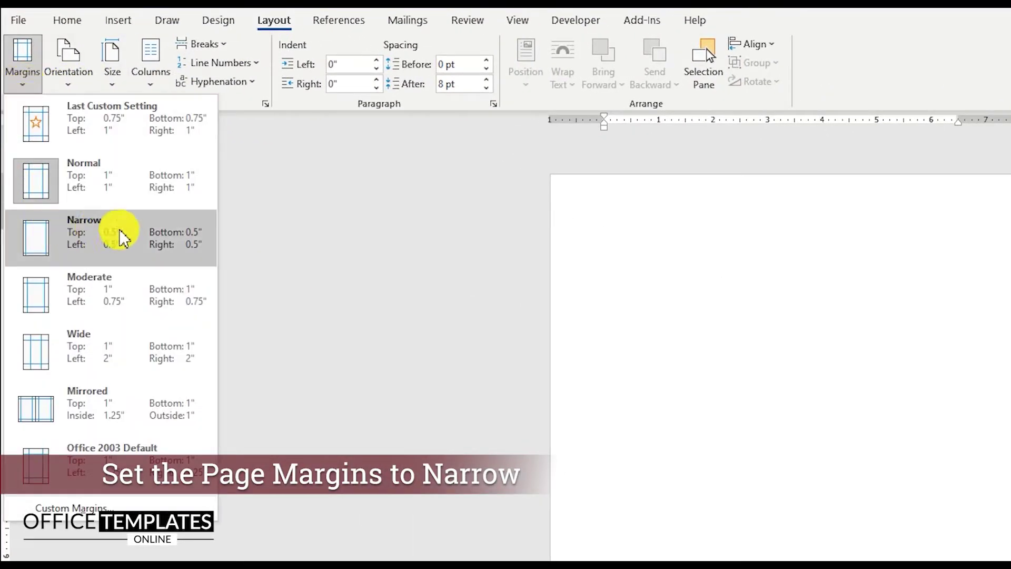
pyautogui.click(106, 244)
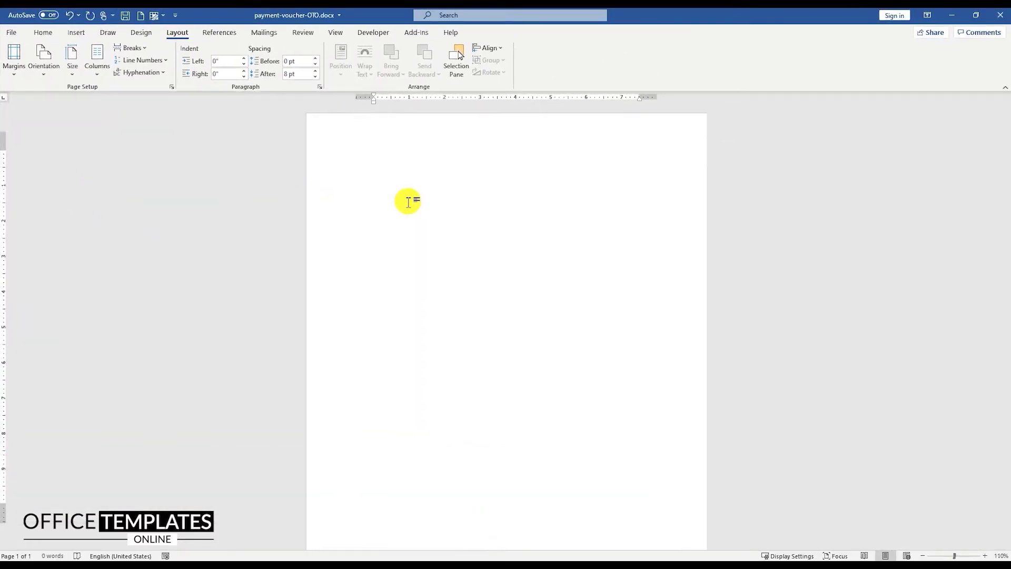
pyautogui.scroll(3, 408, 201)
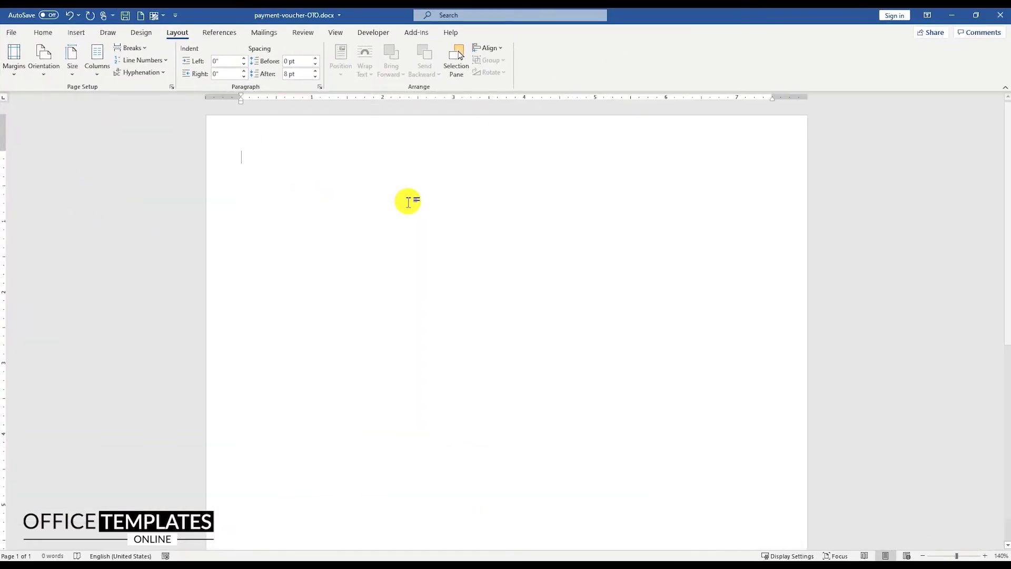
# Insert logo.png at the top-left and begin typing the company address and phone details below it.
pyautogui.click(77, 32)
pyautogui.click(118, 57)
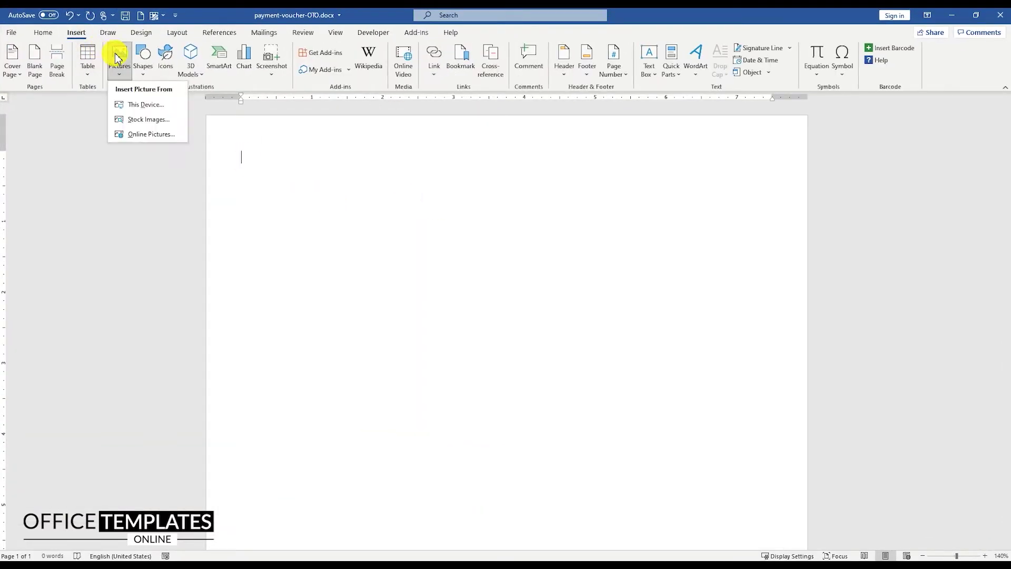
pyautogui.click(141, 105)
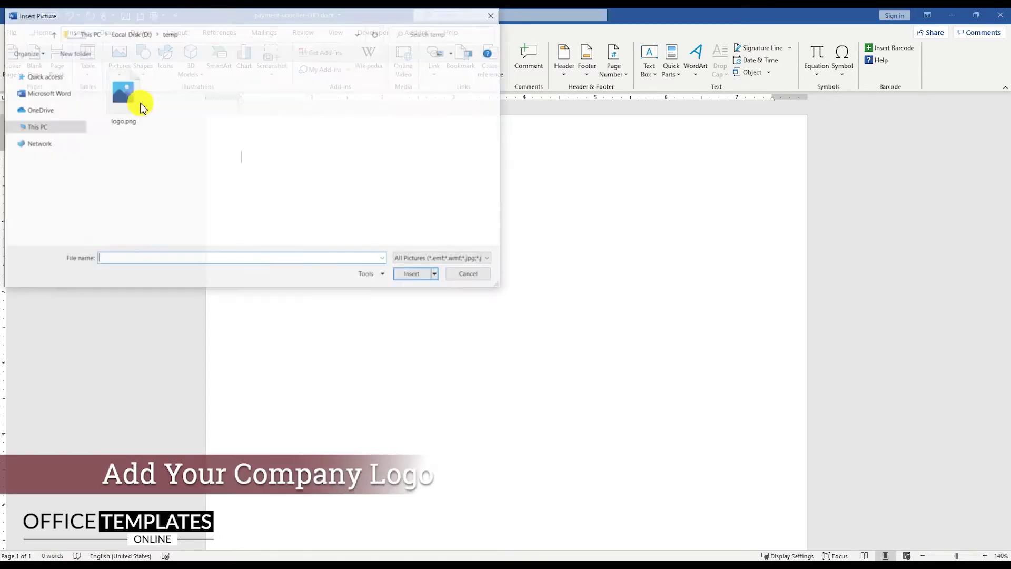
pyautogui.doubleClick(129, 113)
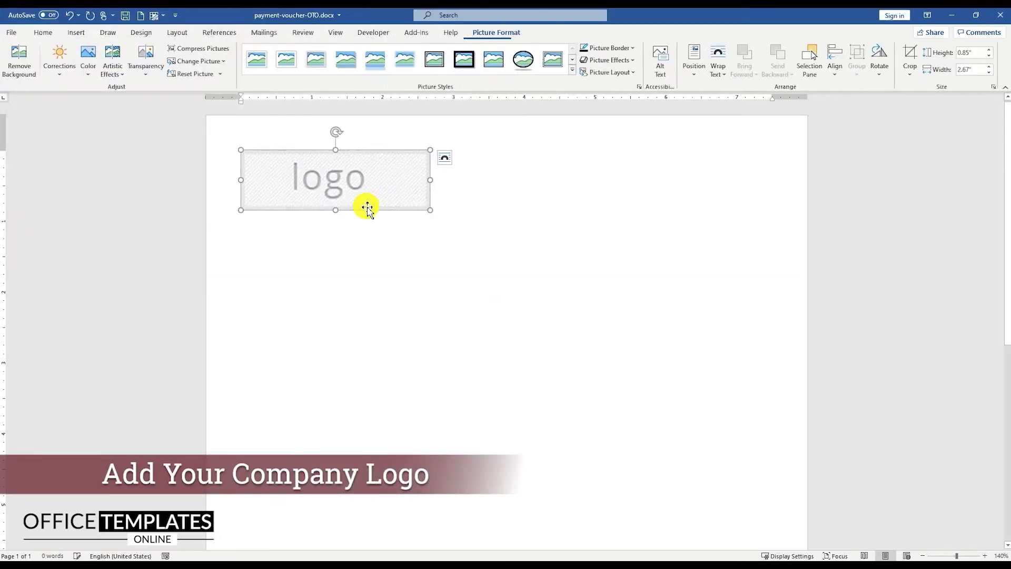
pyautogui.click(444, 190)
pyautogui.press('Return')
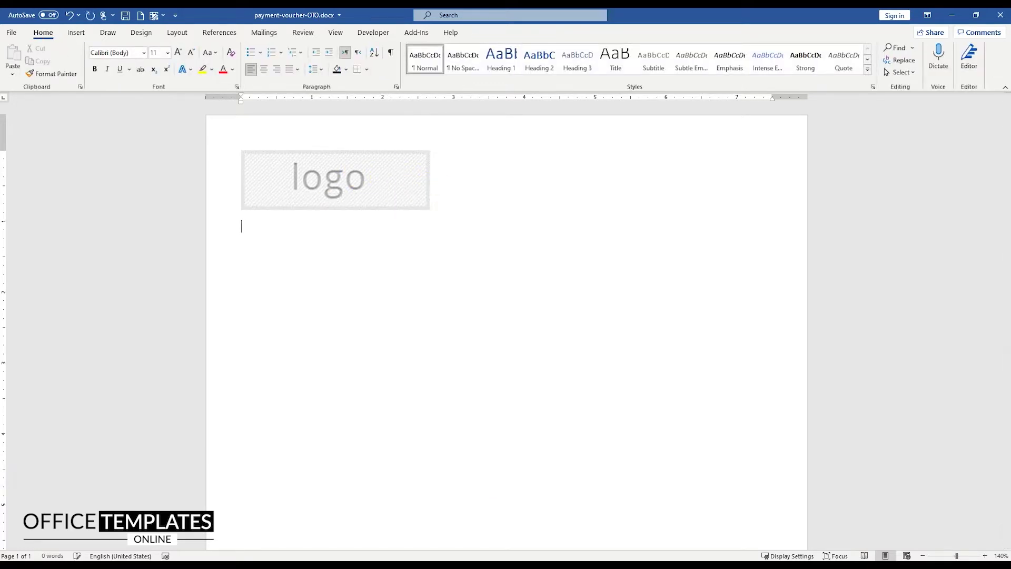
pyautogui.write('company addre')
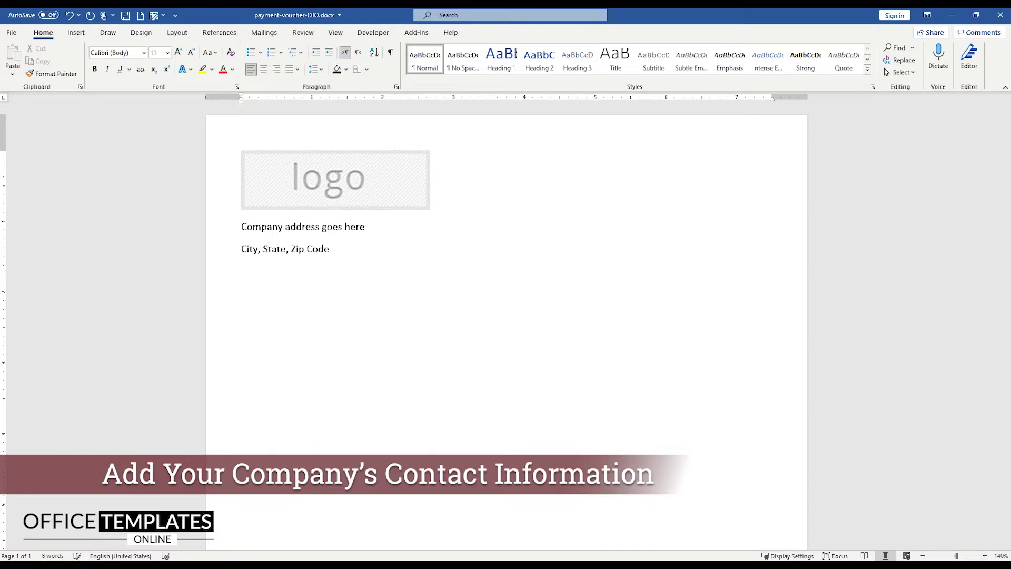
pyautogui.write(': 123-456-7890')
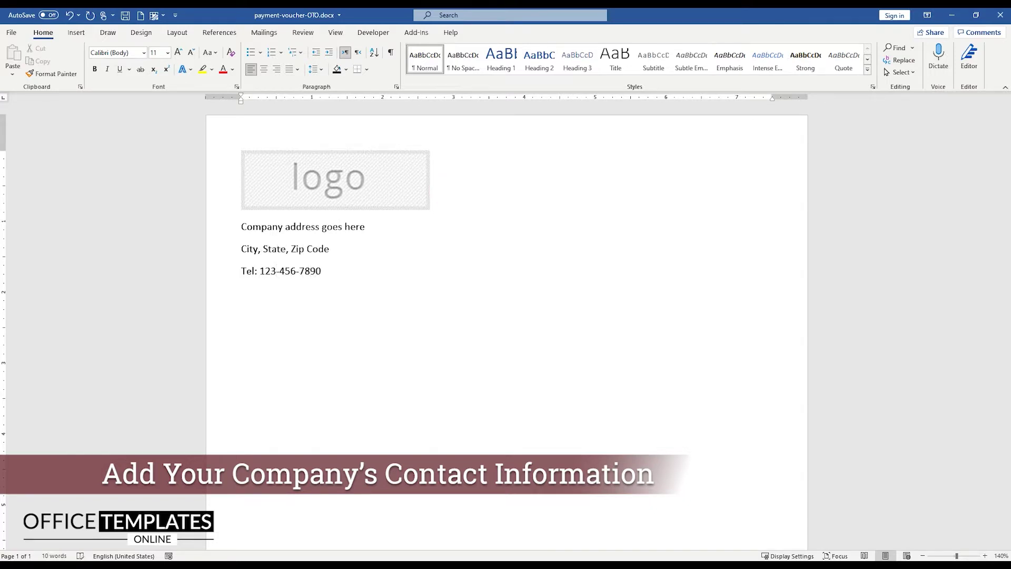
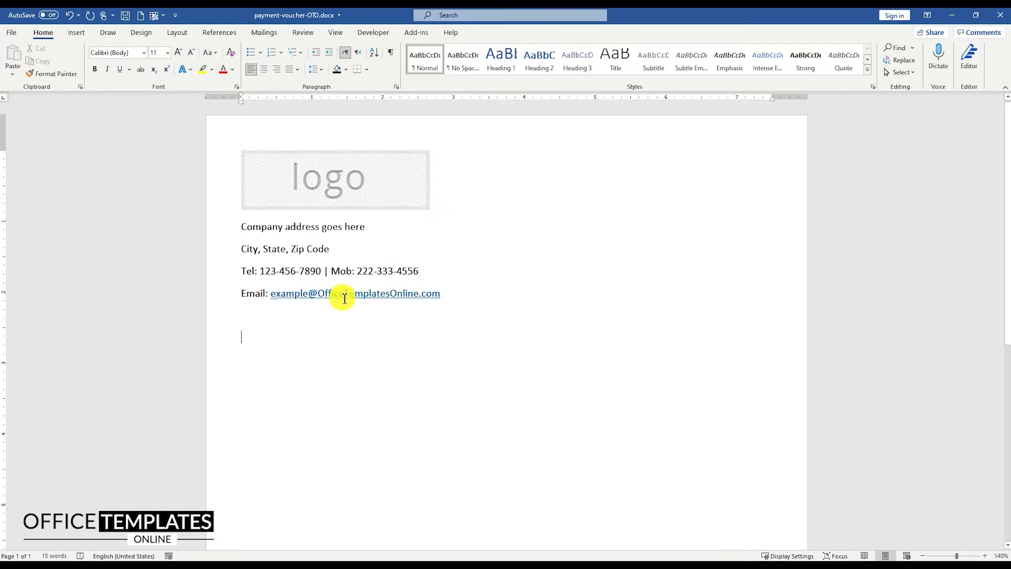
# Make the email address plain text and remove the space after the four contact lines.
pyautogui.rightClick(344, 298)
pyautogui.click(380, 408)
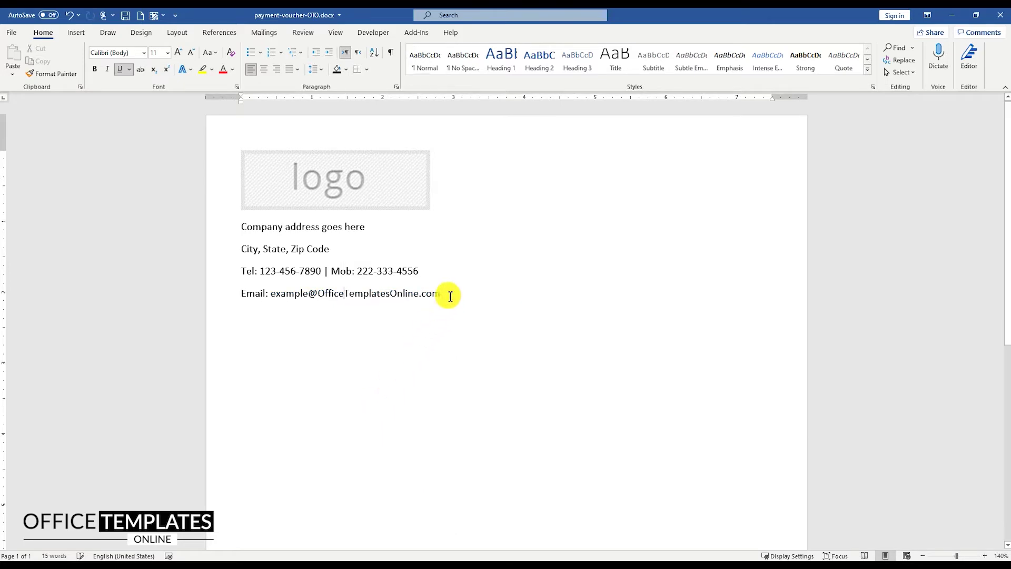
pyautogui.moveTo(448, 296); pyautogui.dragTo(262, 233)
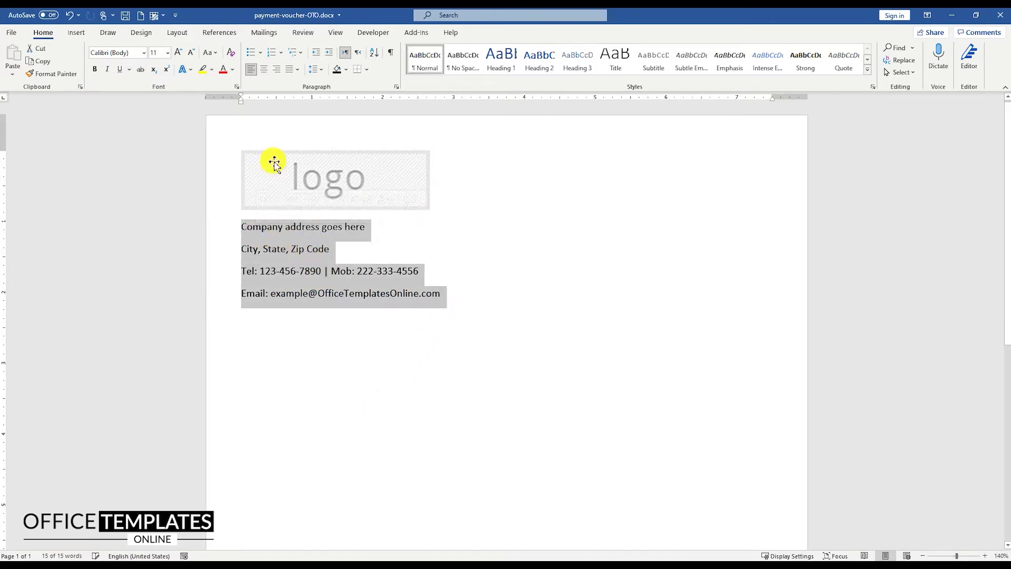
pyautogui.click(323, 70)
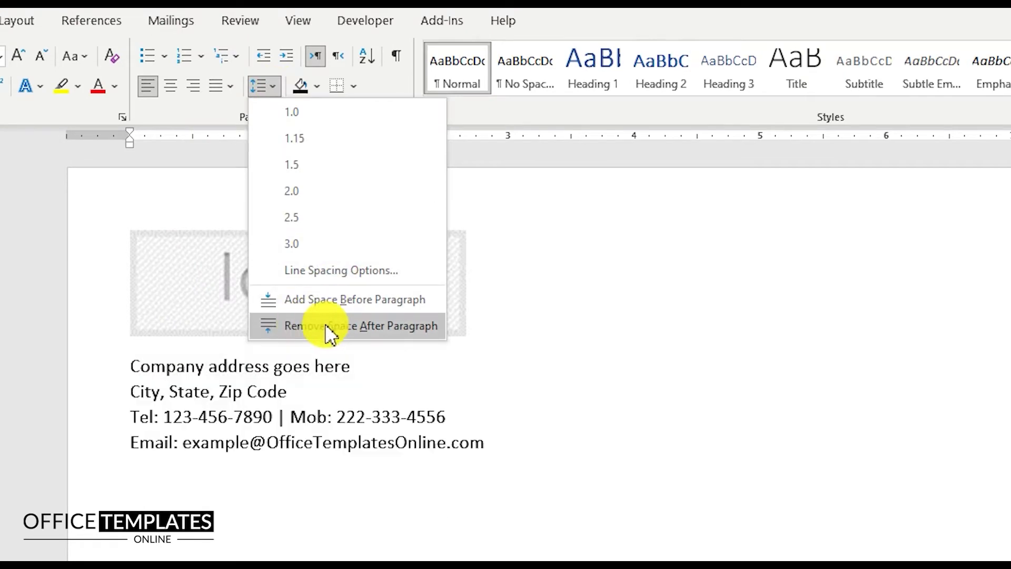
pyautogui.click(330, 334)
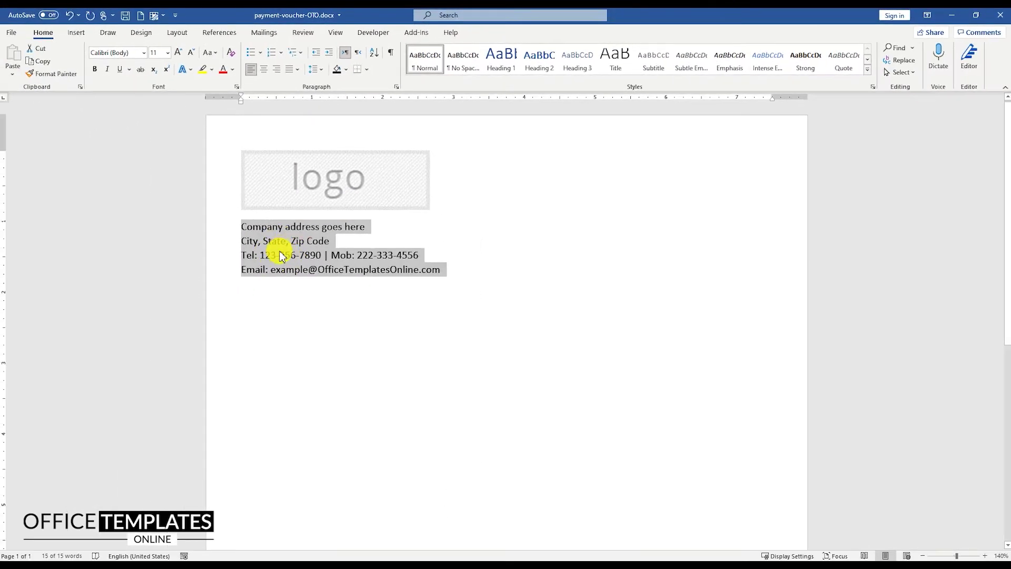
pyautogui.click(277, 242)
# Bold the Tel:, Mob: and Email: labels.
pyautogui.moveTo(247, 257); pyautogui.dragTo(241, 256)
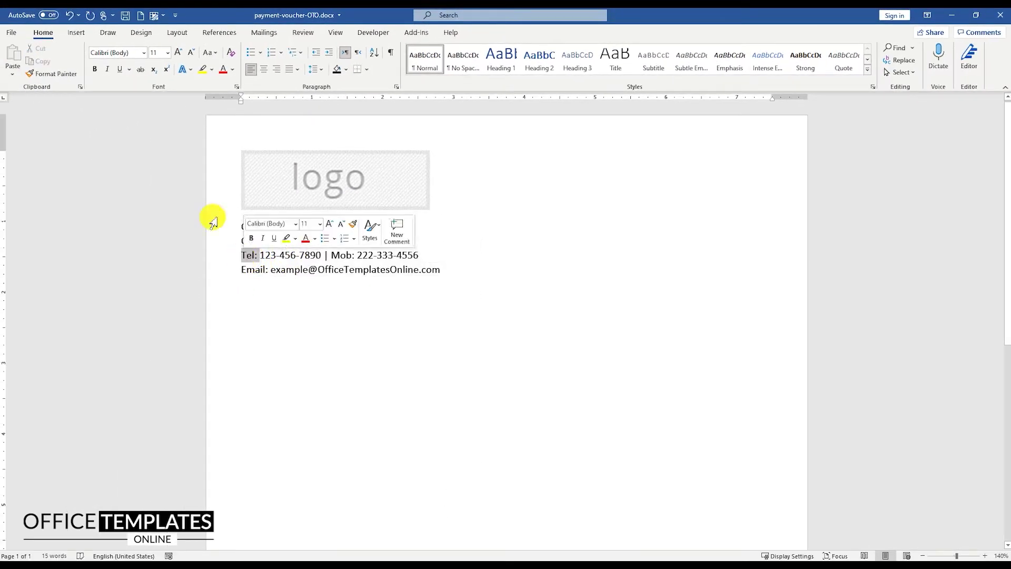
pyautogui.click(95, 69)
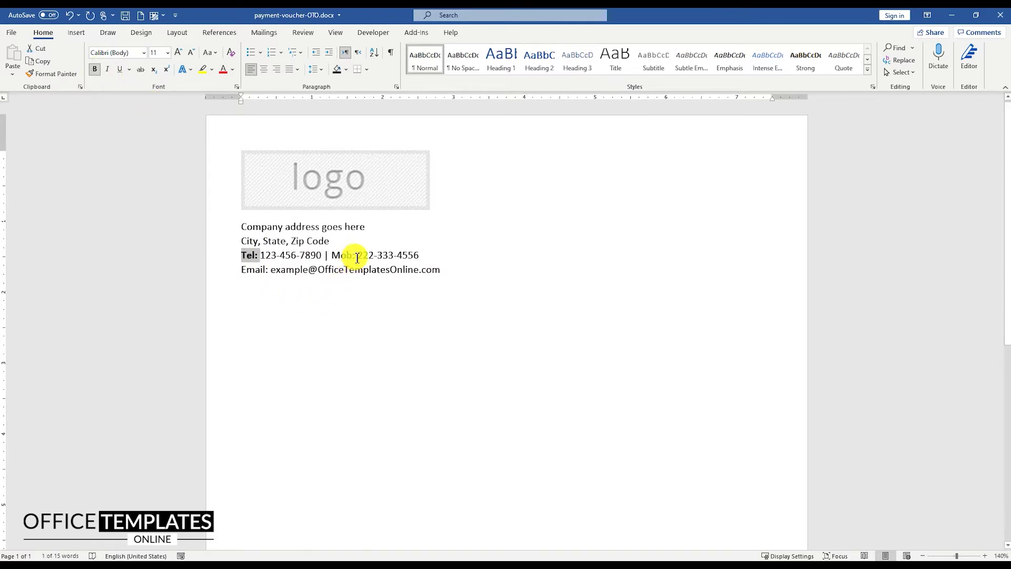
pyautogui.moveTo(357, 258); pyautogui.dragTo(332, 256)
pyautogui.click(95, 69)
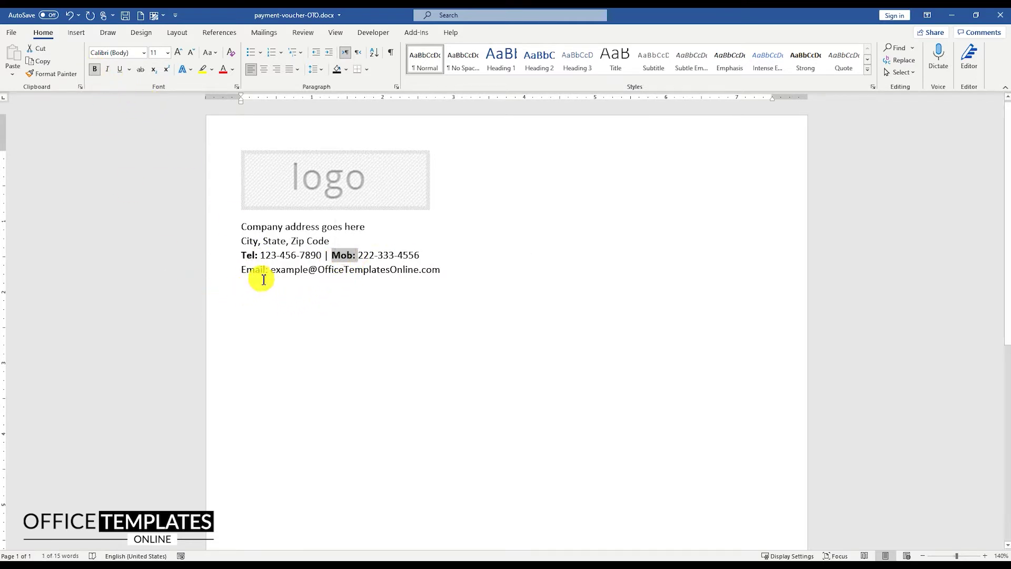
pyautogui.moveTo(270, 271); pyautogui.dragTo(241, 270)
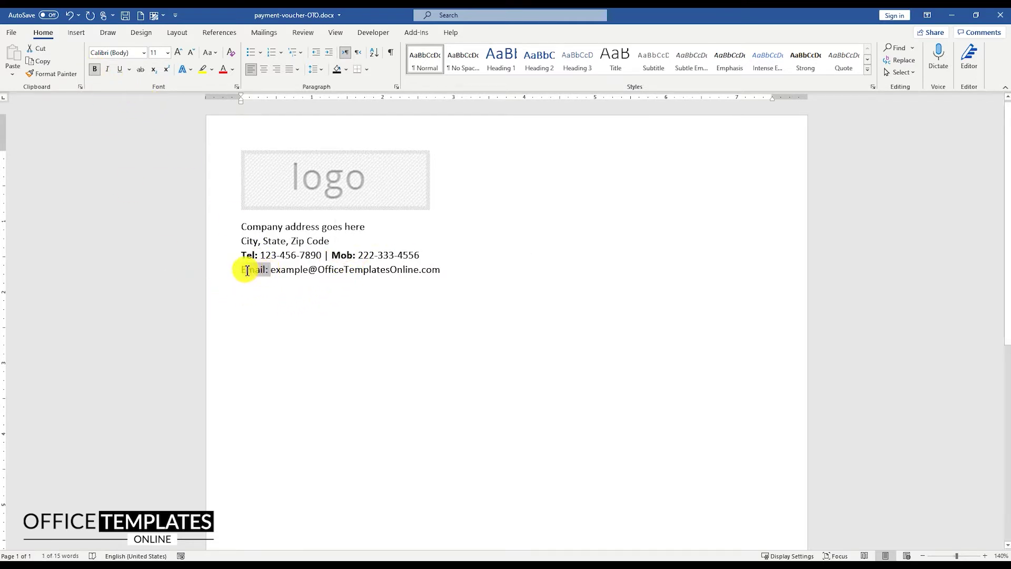
pyautogui.click(97, 69)
pyautogui.click(356, 319)
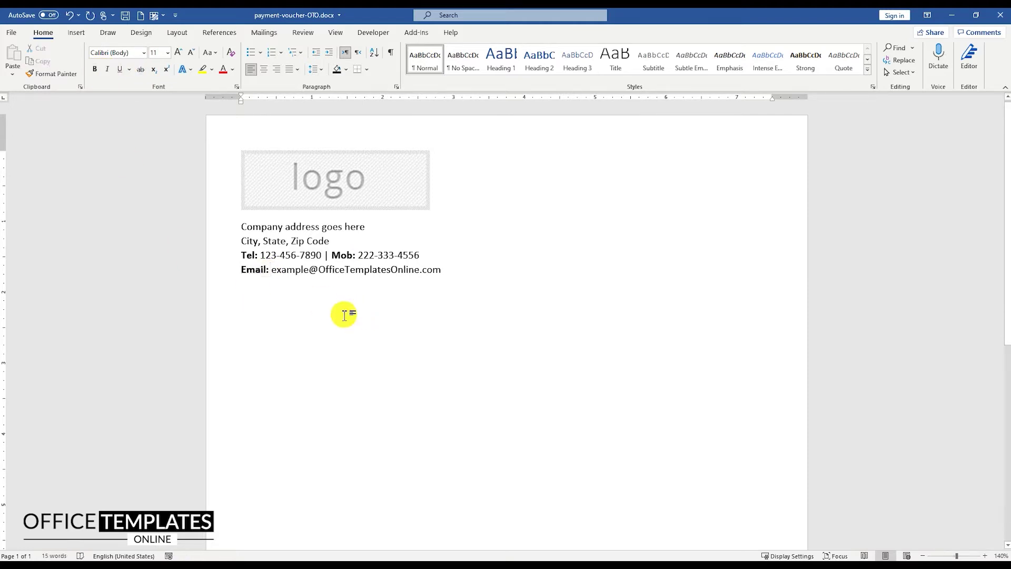
# Insert a 2-column, 7-row table below the contact block.
pyautogui.click(77, 33)
pyautogui.click(87, 59)
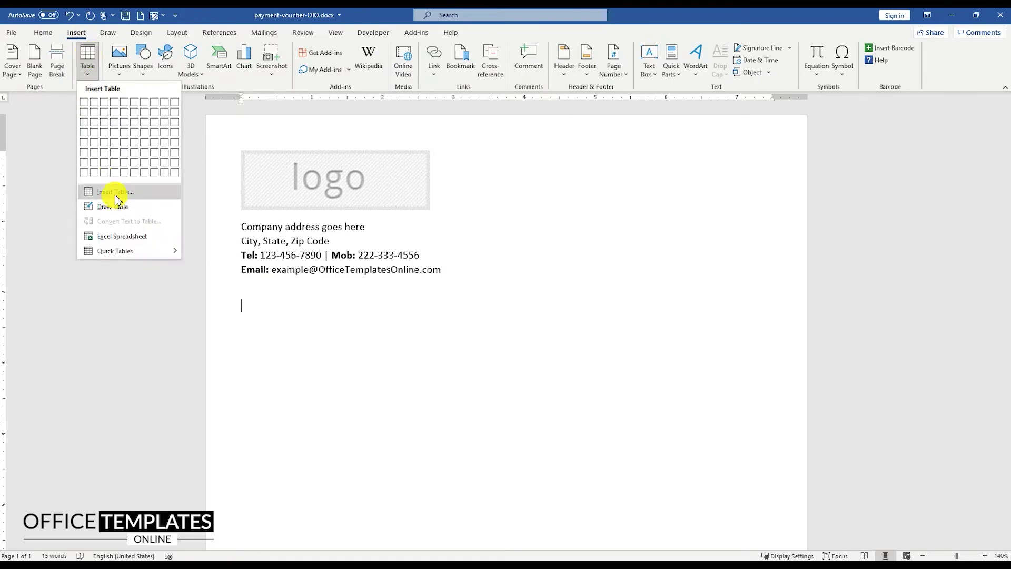
pyautogui.click(116, 191)
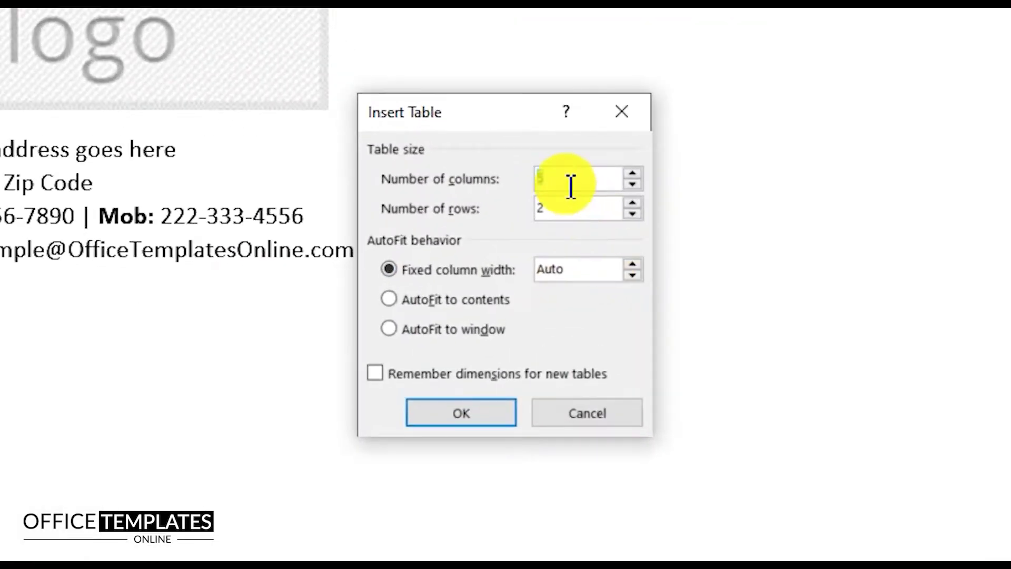
pyautogui.write('2')
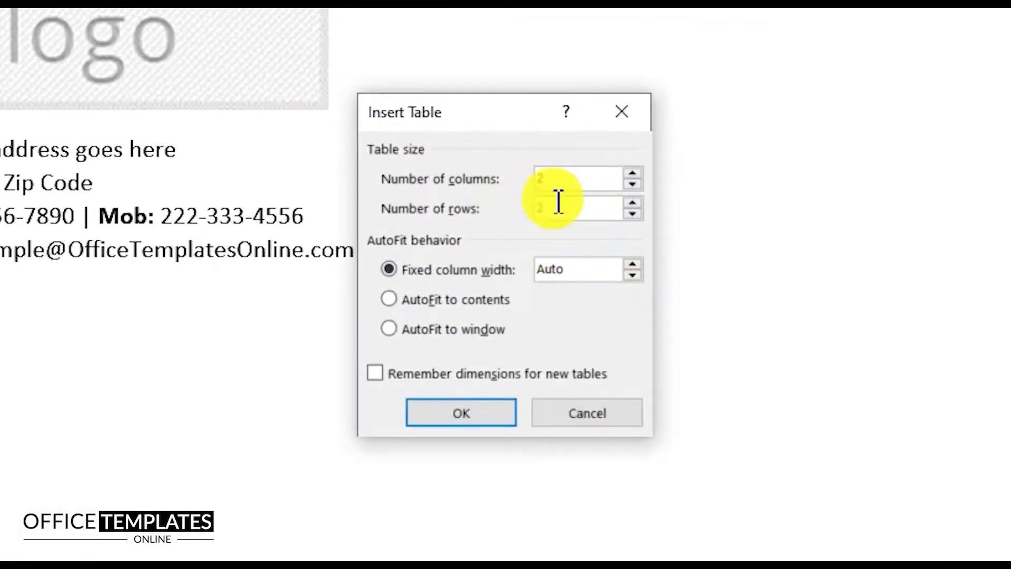
pyautogui.press('Tab')
pyautogui.write('7')
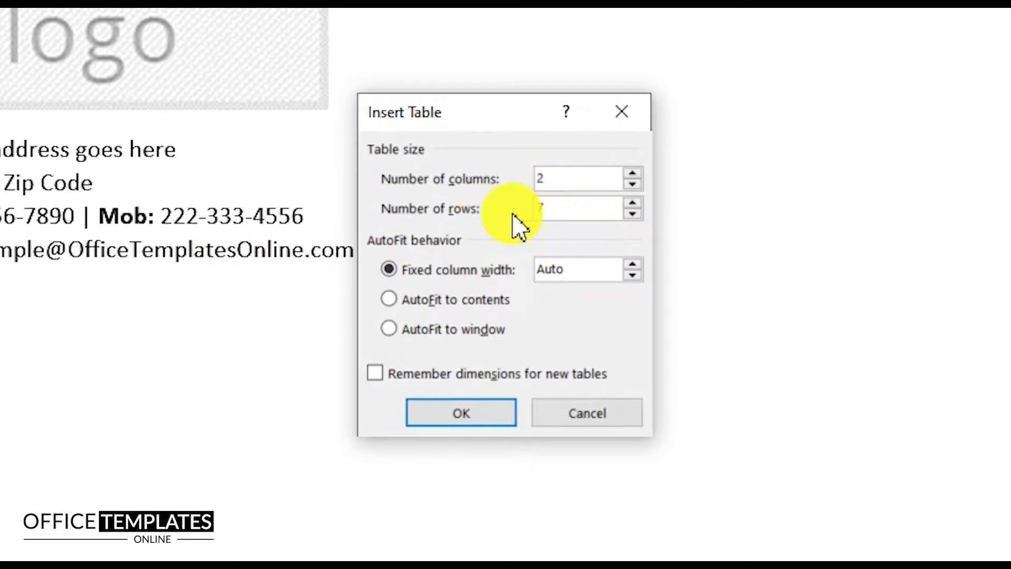
pyautogui.click(479, 411)
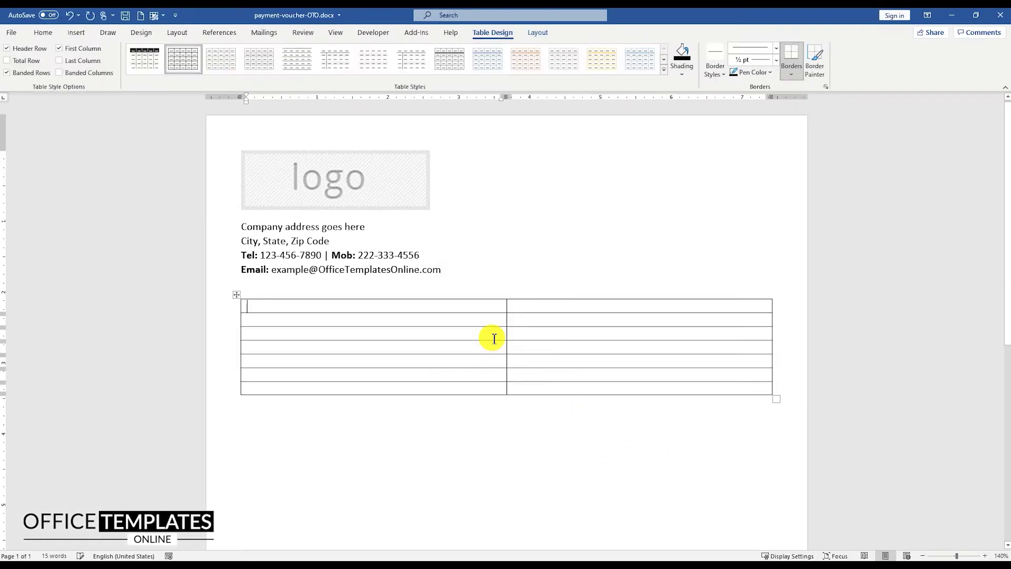
# Narrow the table's first column and pull its right edge inward.
pyautogui.moveTo(507, 311); pyautogui.dragTo(305, 311)
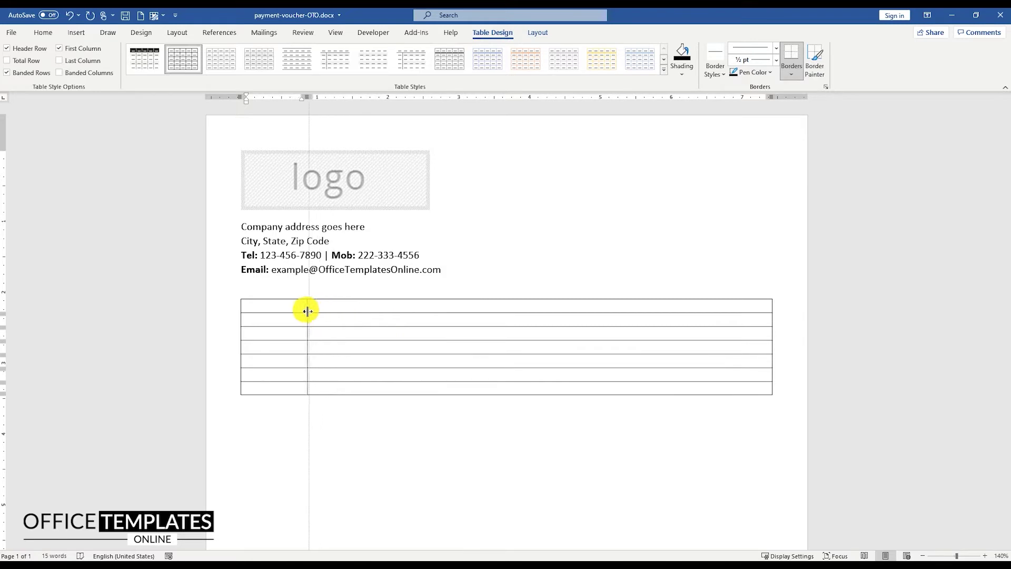
pyautogui.moveTo(773, 318); pyautogui.dragTo(434, 314)
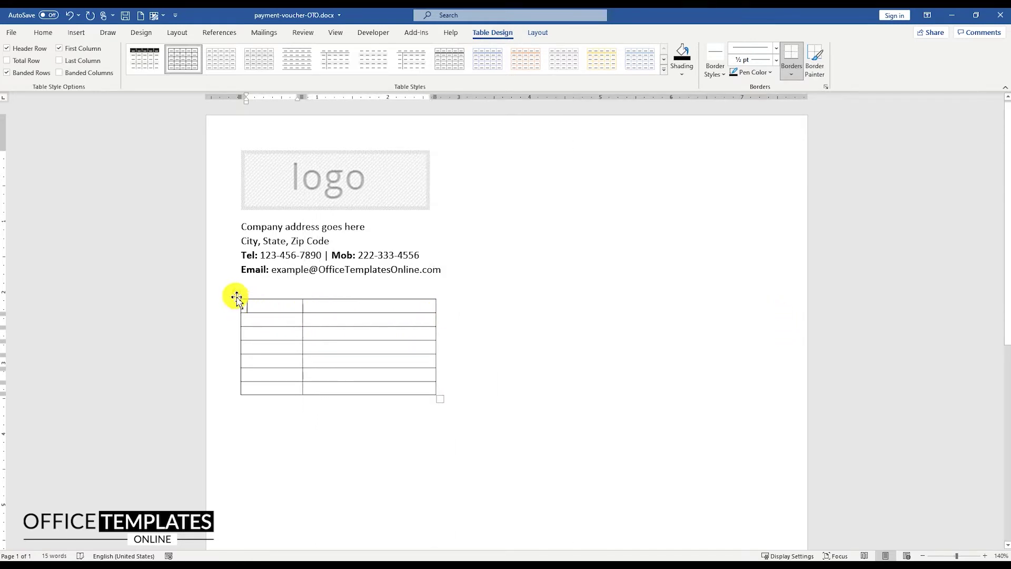
pyautogui.scroll(5, 237, 298)
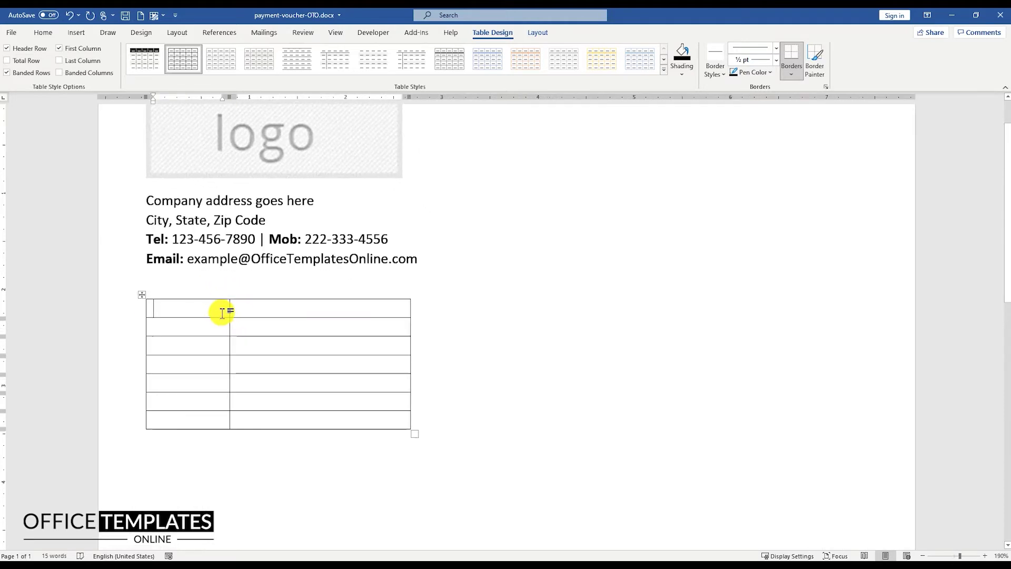
# Merge the table's first row into one cell and type PAYMENT VOUCHER.
pyautogui.moveTo(188, 309); pyautogui.dragTo(253, 306)
pyautogui.rightClick(253, 308)
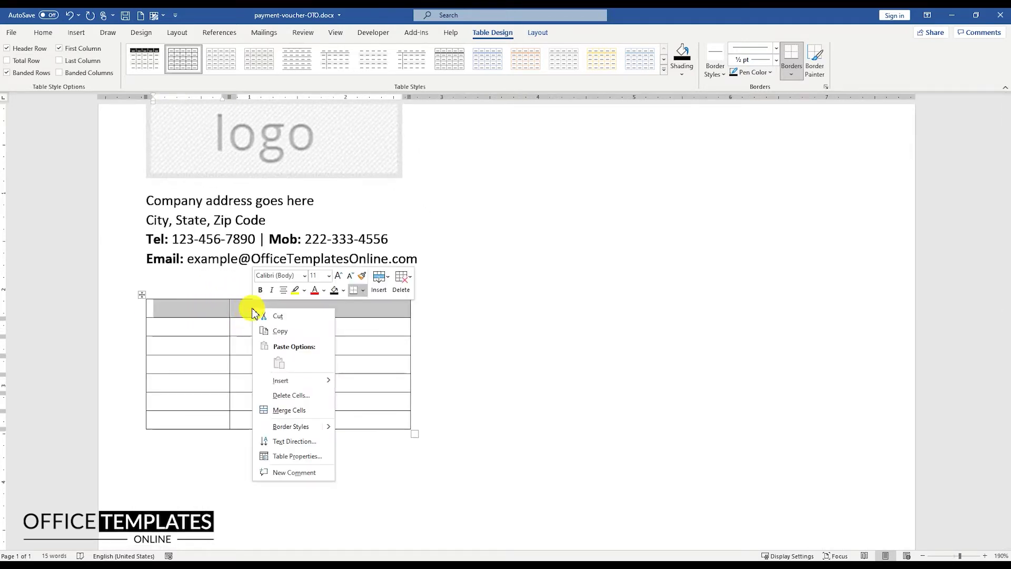
pyautogui.click(287, 409)
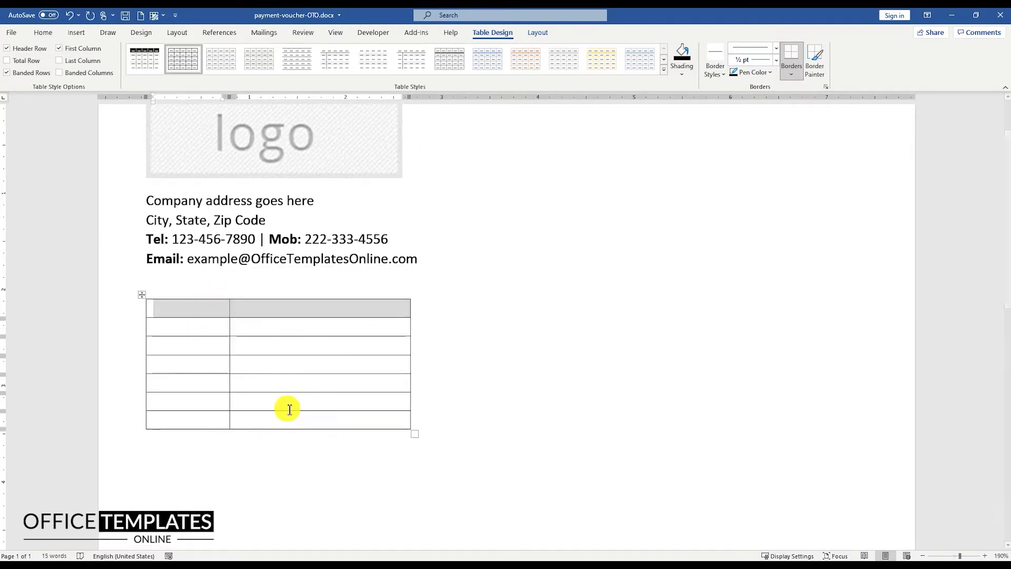
pyautogui.click(174, 310)
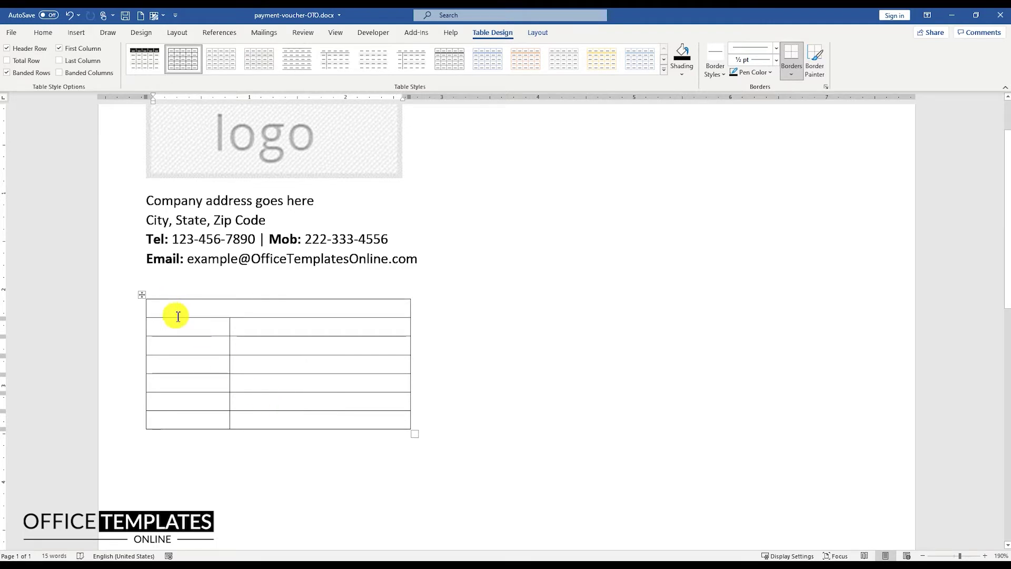
pyautogui.write('PAYMENT VOUCHER')
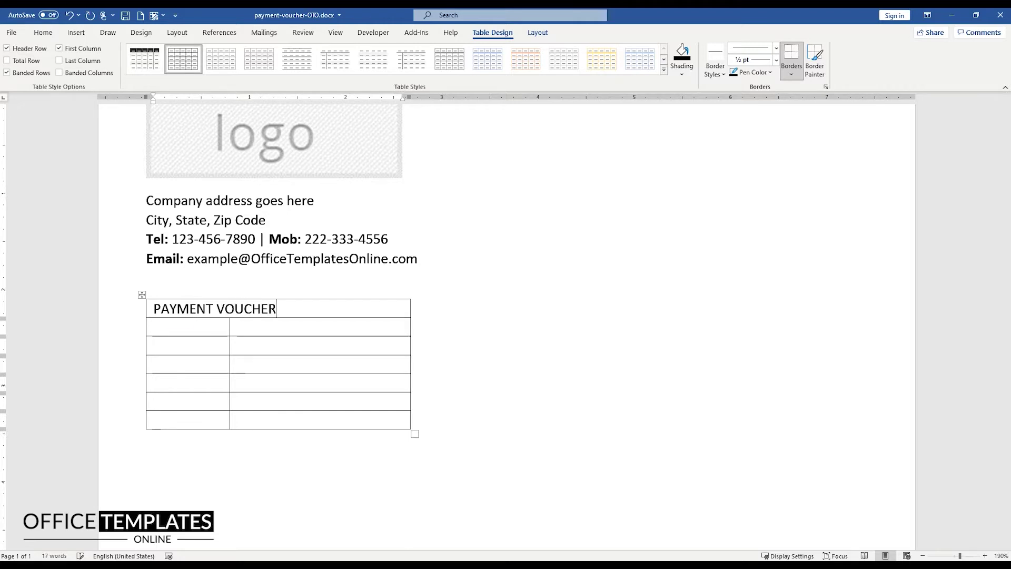
# Format the PAYMENT VOUCHER heading as bold 18-pt Cambria.
pyautogui.hotkey('shift', 'Home')
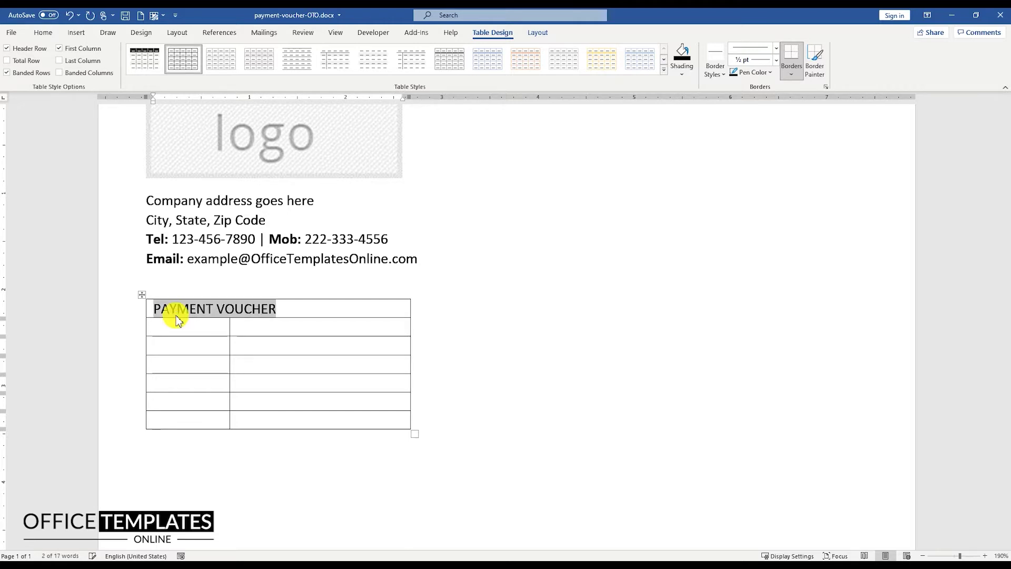
pyautogui.click(43, 33)
pyautogui.click(143, 56)
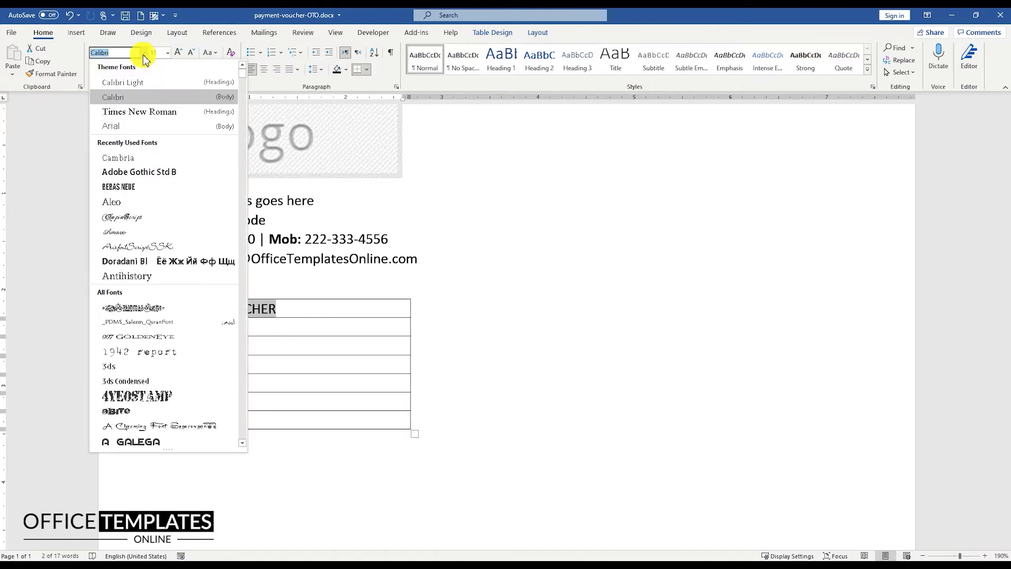
pyautogui.click(132, 157)
pyautogui.click(95, 70)
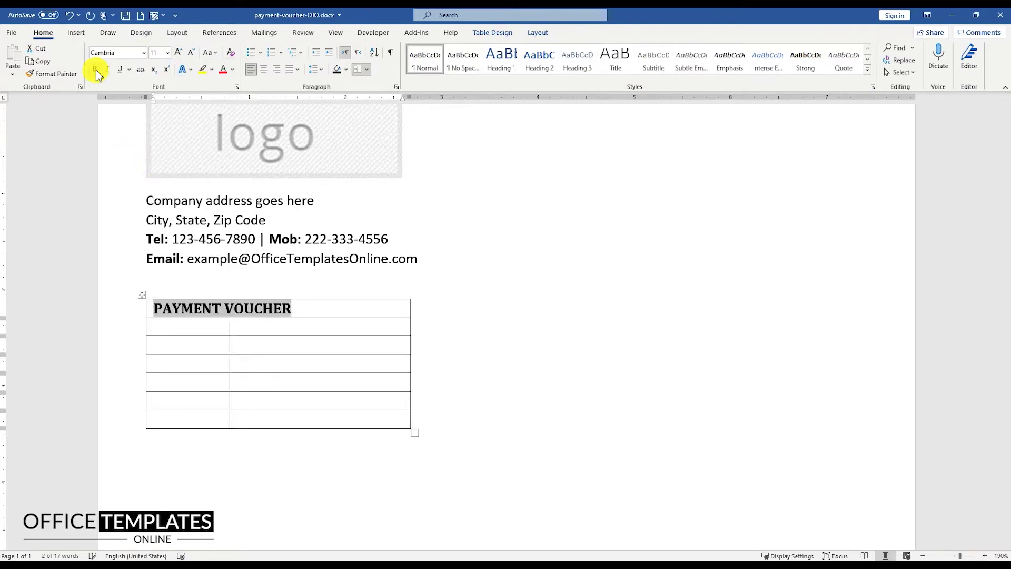
pyautogui.hotkey('ctrl', 'shift', '.')
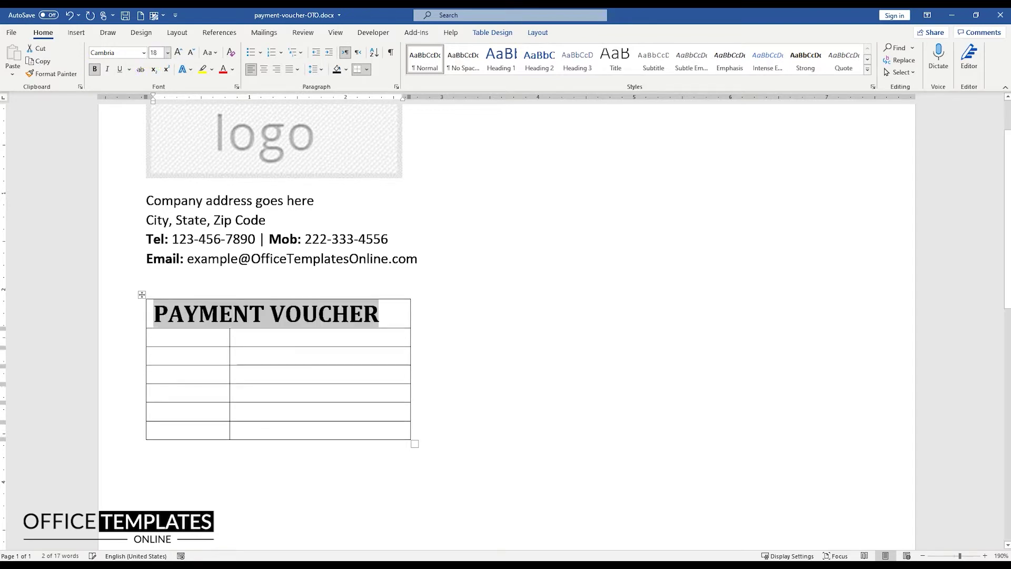
# Right-align the first column and enter the labels Date: and Voucher No.
pyautogui.click(213, 342)
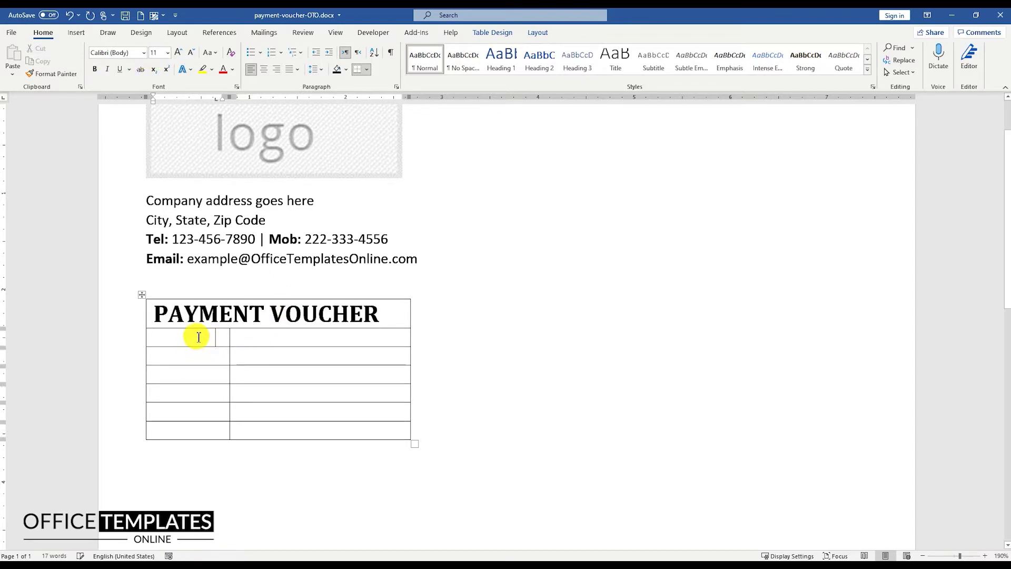
pyautogui.moveTo(202, 340); pyautogui.dragTo(204, 429)
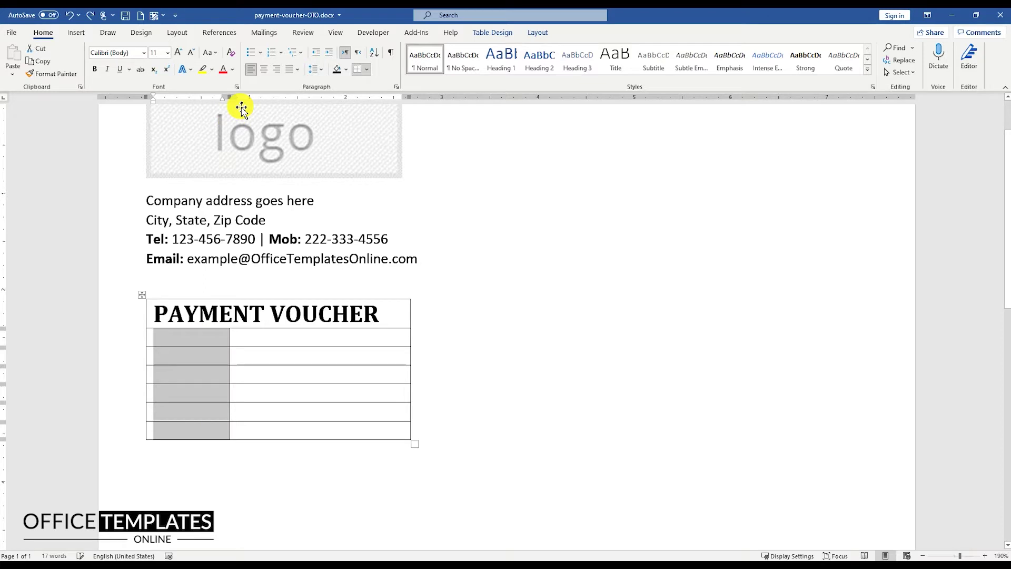
pyautogui.click(275, 72)
pyautogui.click(209, 338)
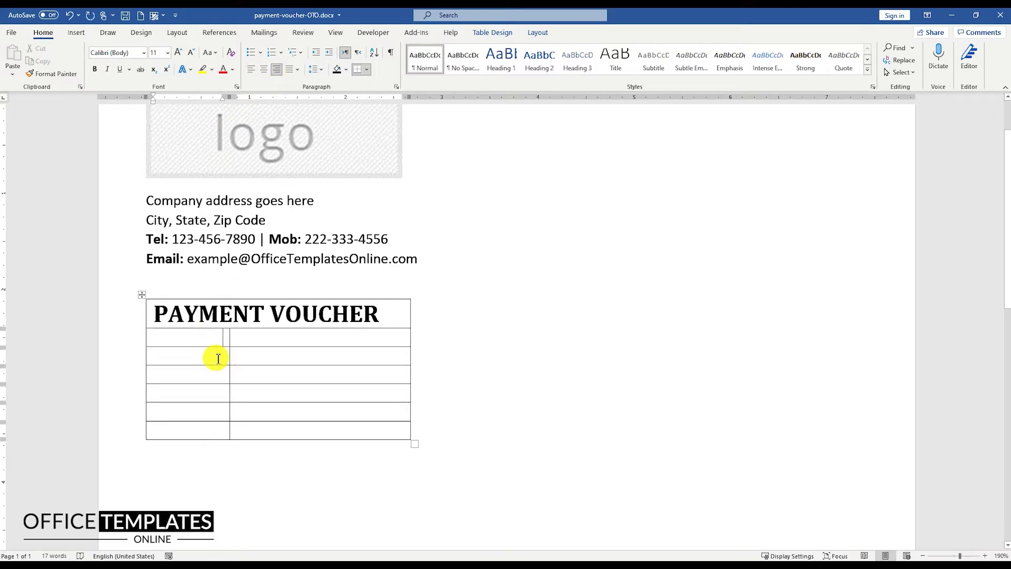
pyautogui.write('Date:')
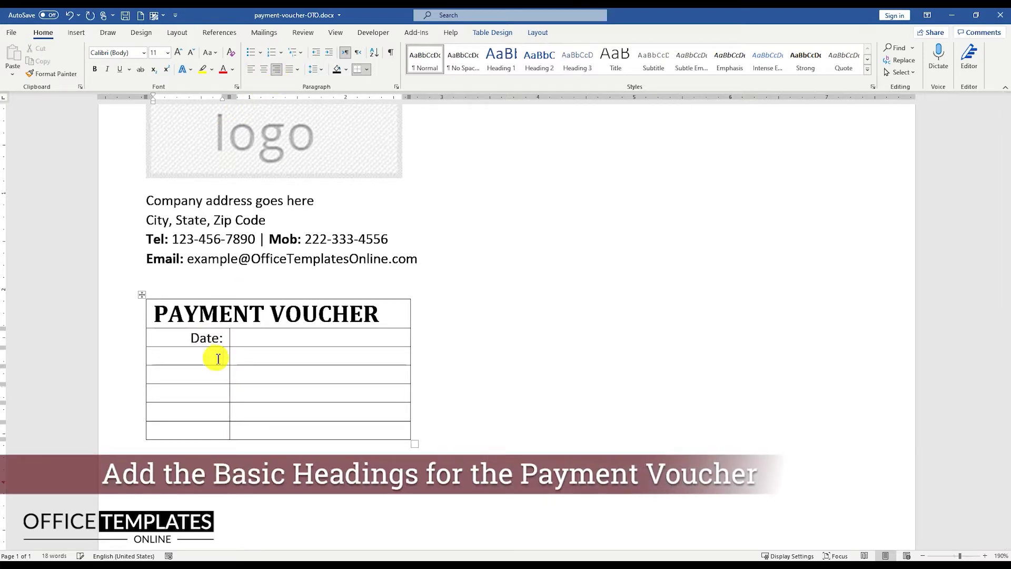
pyautogui.write('Voucher No.')
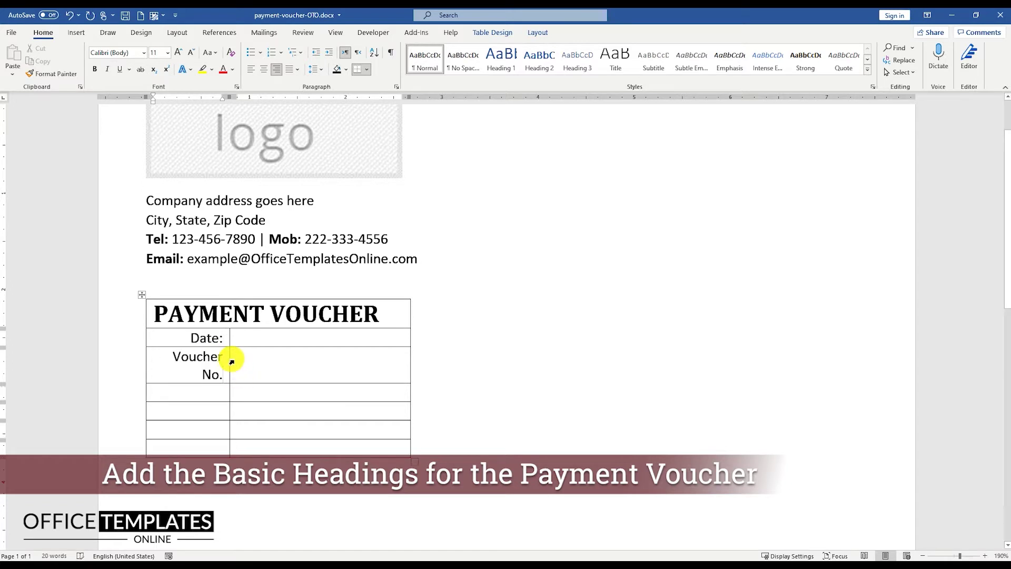
# Widen the label column and table, then add the Ledger:, Accounts: and Pay To: labels.
pyautogui.moveTo(232, 353); pyautogui.dragTo(254, 347)
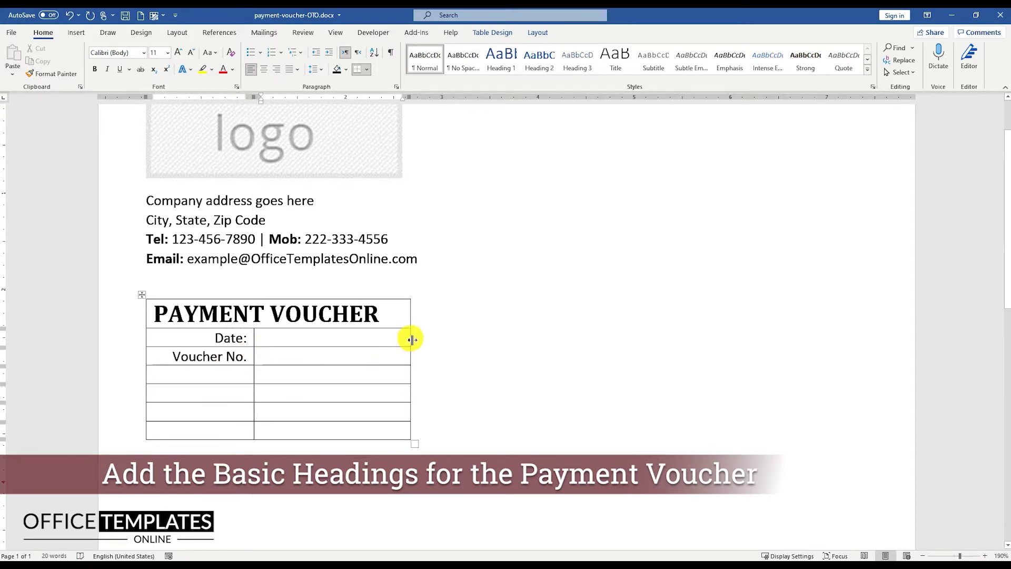
pyautogui.moveTo(410, 338); pyautogui.dragTo(446, 339)
pyautogui.click(227, 376)
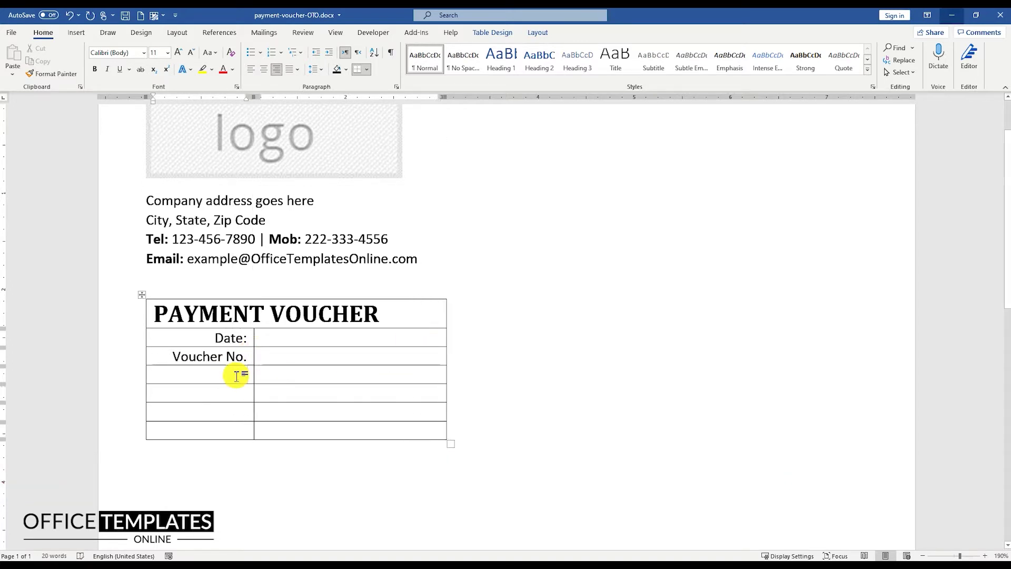
pyautogui.write('Ledger: ')
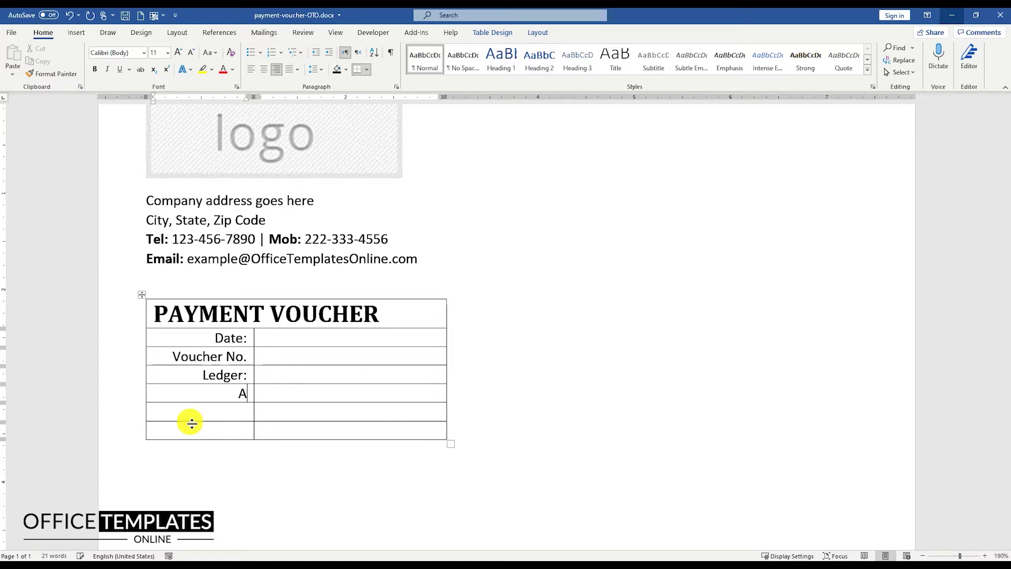
pyautogui.write('Accounts: Pay To')
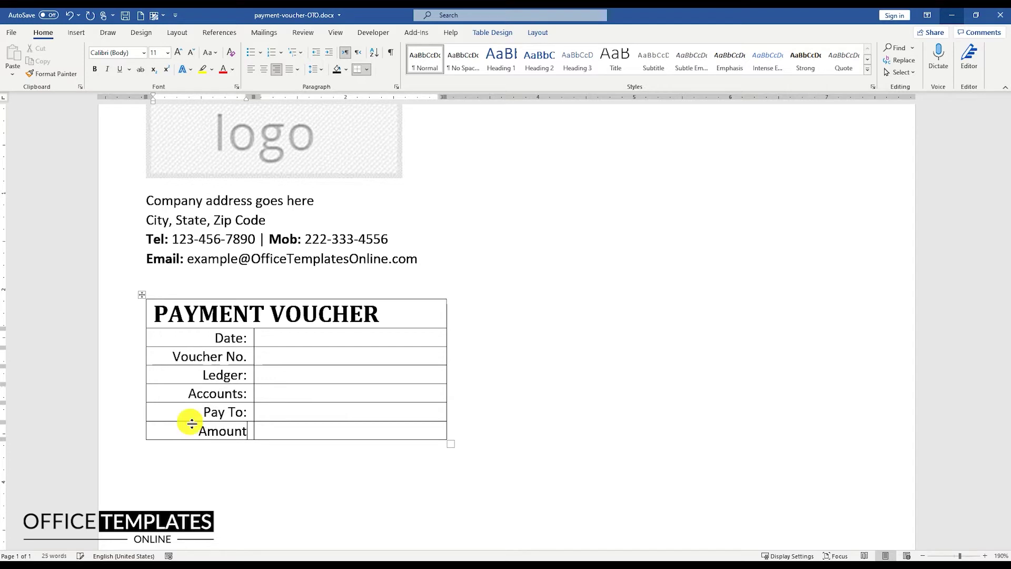
pyautogui.write(':')
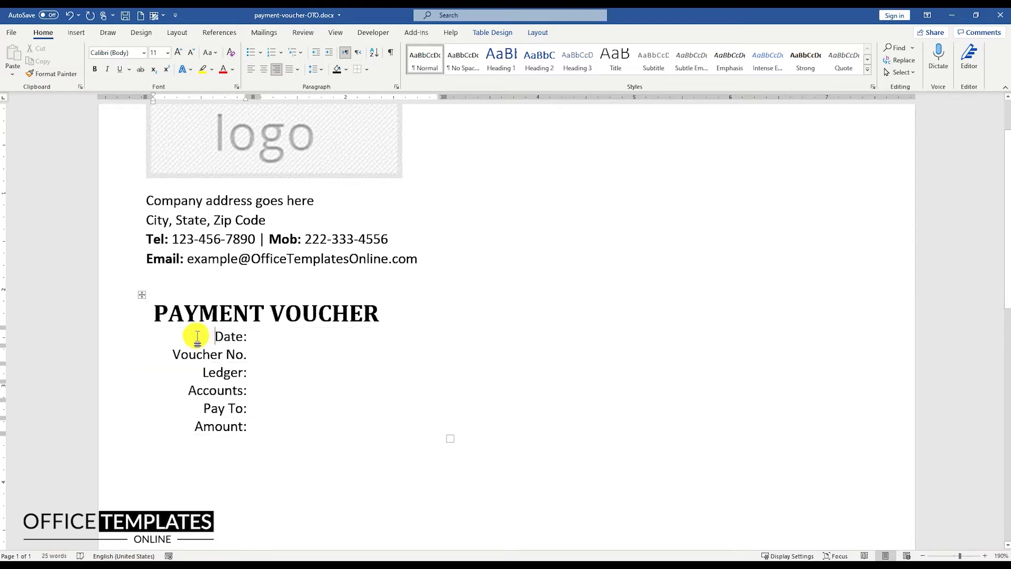
pyautogui.moveTo(194, 336); pyautogui.dragTo(309, 428)
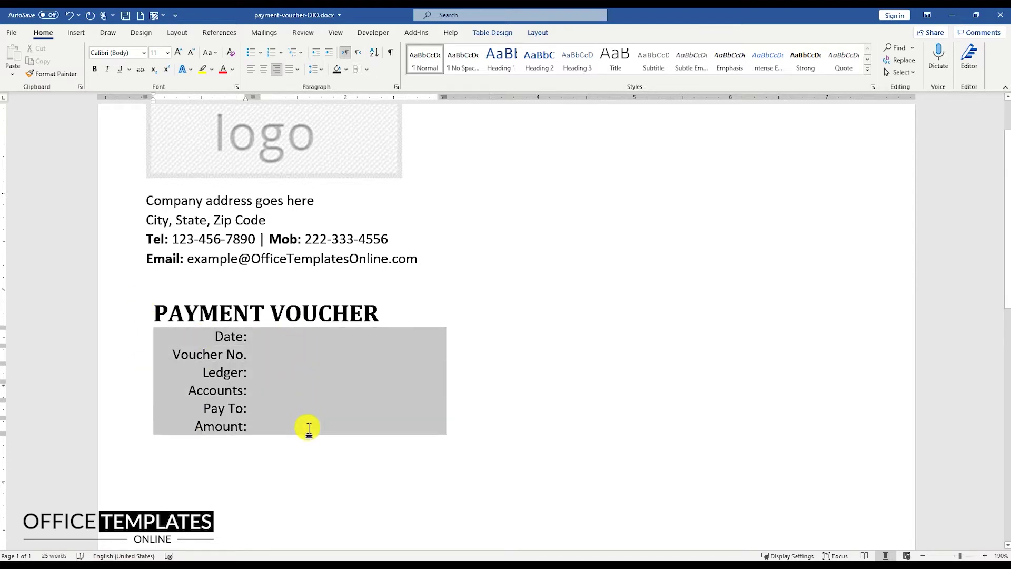
# Give the label rows dotted inside horizontal and vertical borders with no outer border.
pyautogui.click(367, 70)
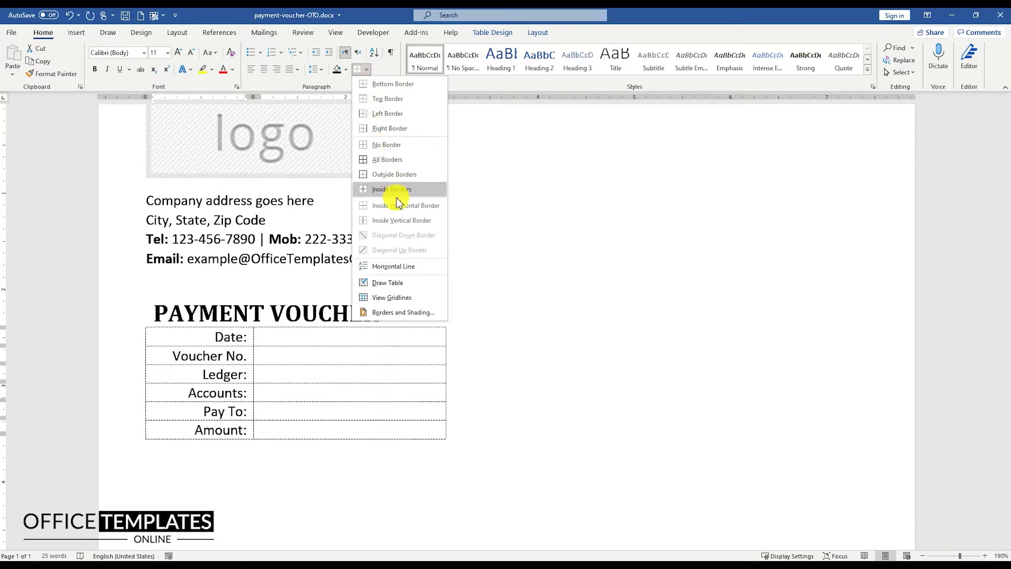
pyautogui.click(377, 314)
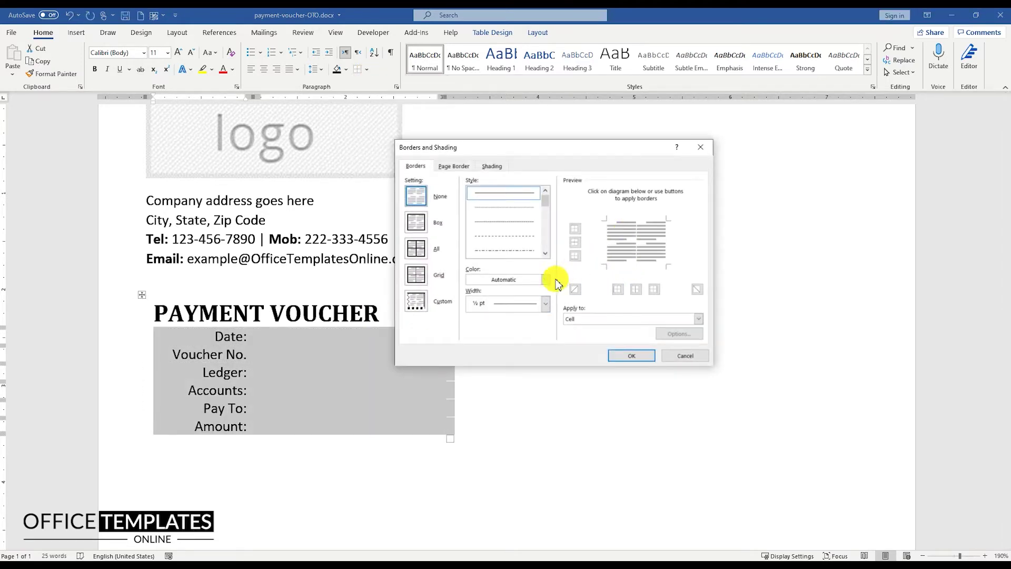
pyautogui.click(504, 208)
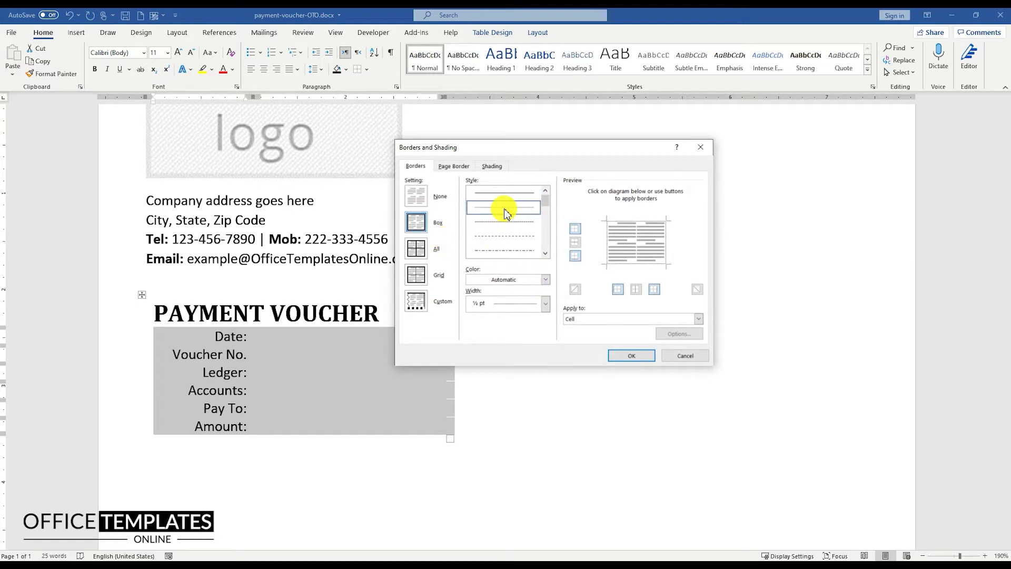
pyautogui.click(423, 202)
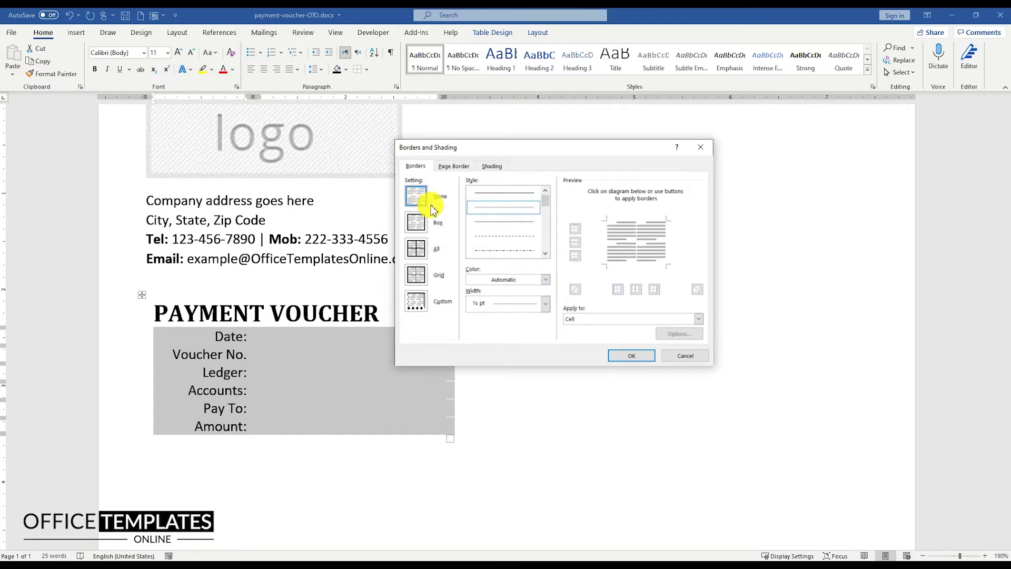
pyautogui.click(574, 241)
pyautogui.click(637, 289)
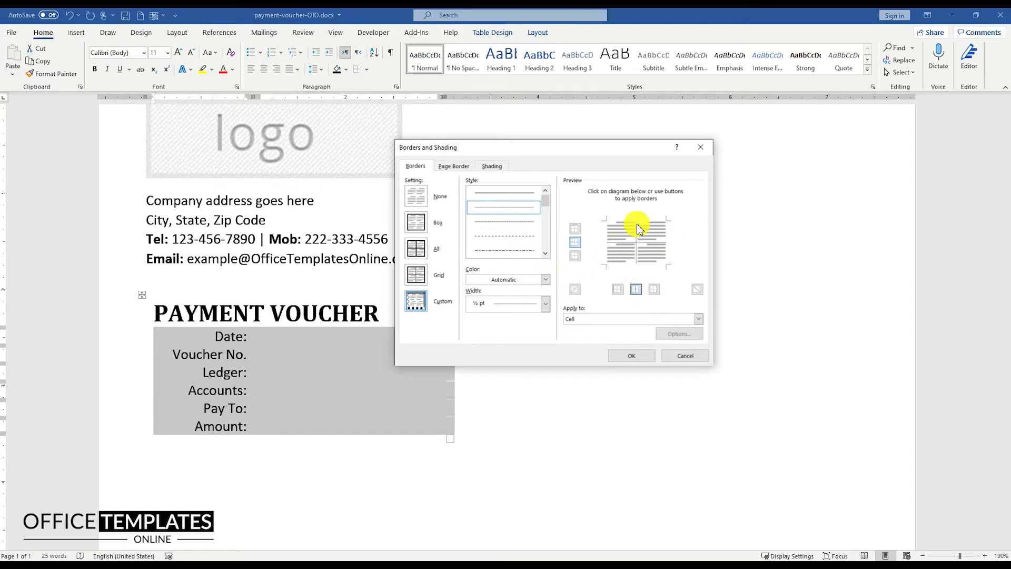
pyautogui.click(632, 355)
# Add a bottom border under the Amount row and lower the Date row slightly below the title.
pyautogui.click(258, 340)
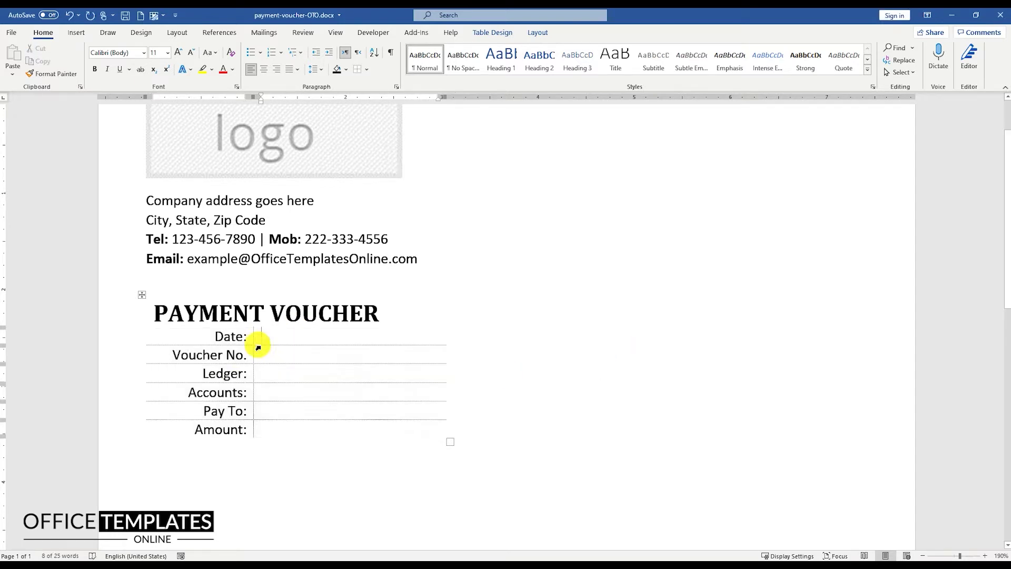
pyautogui.moveTo(190, 428); pyautogui.dragTo(270, 428)
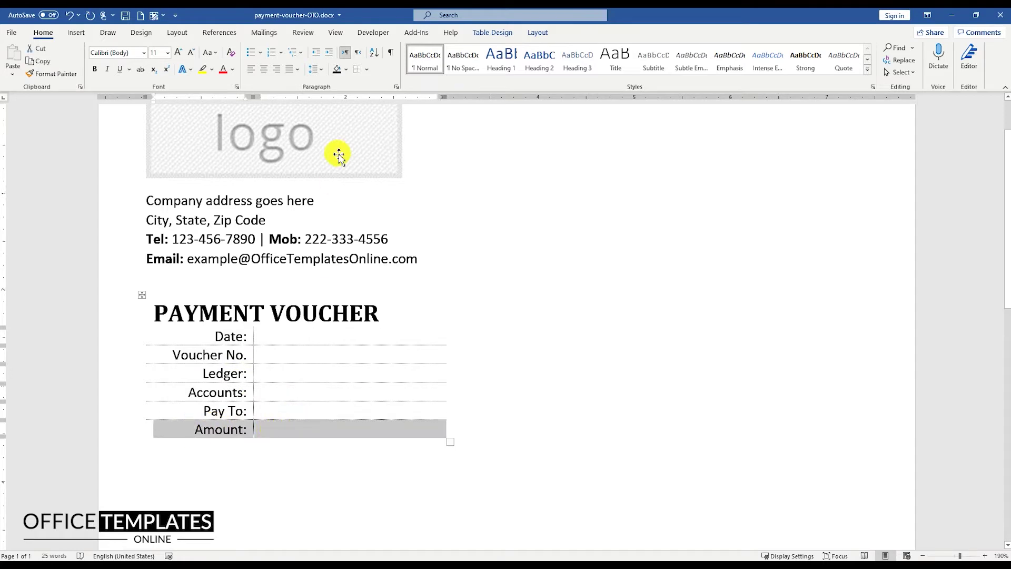
pyautogui.click(367, 70)
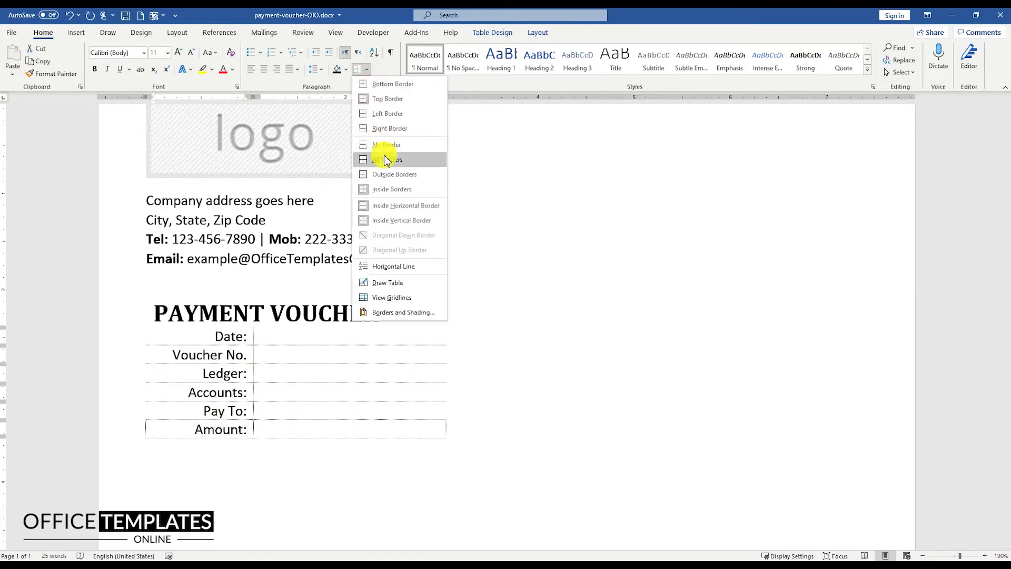
pyautogui.click(383, 85)
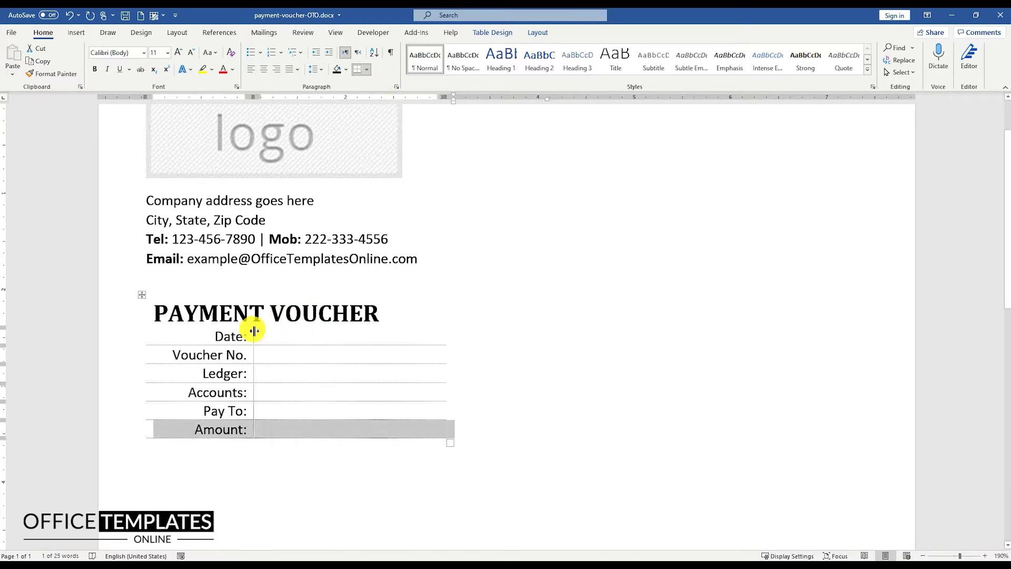
pyautogui.click(233, 314)
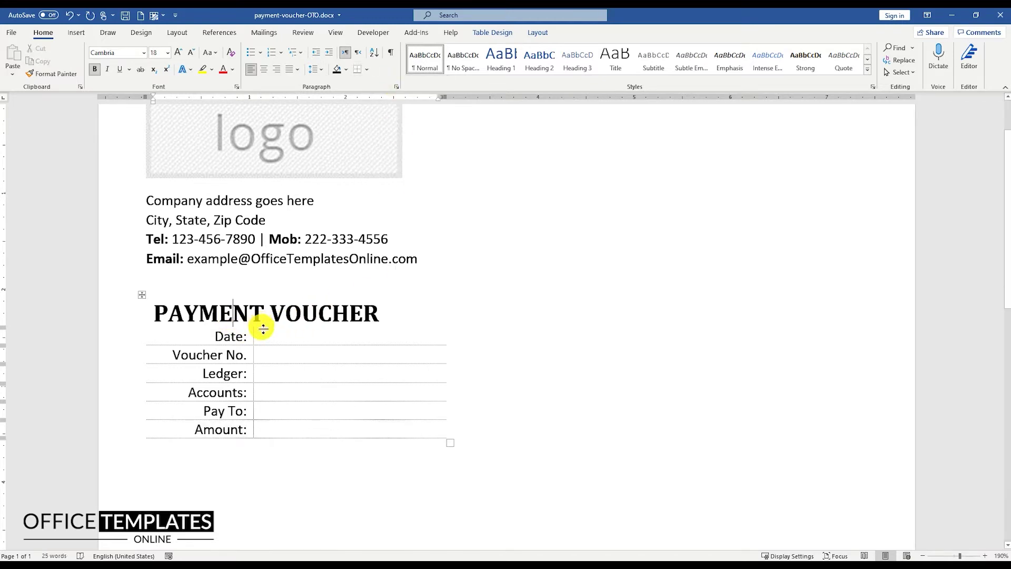
pyautogui.moveTo(263, 329); pyautogui.dragTo(264, 333)
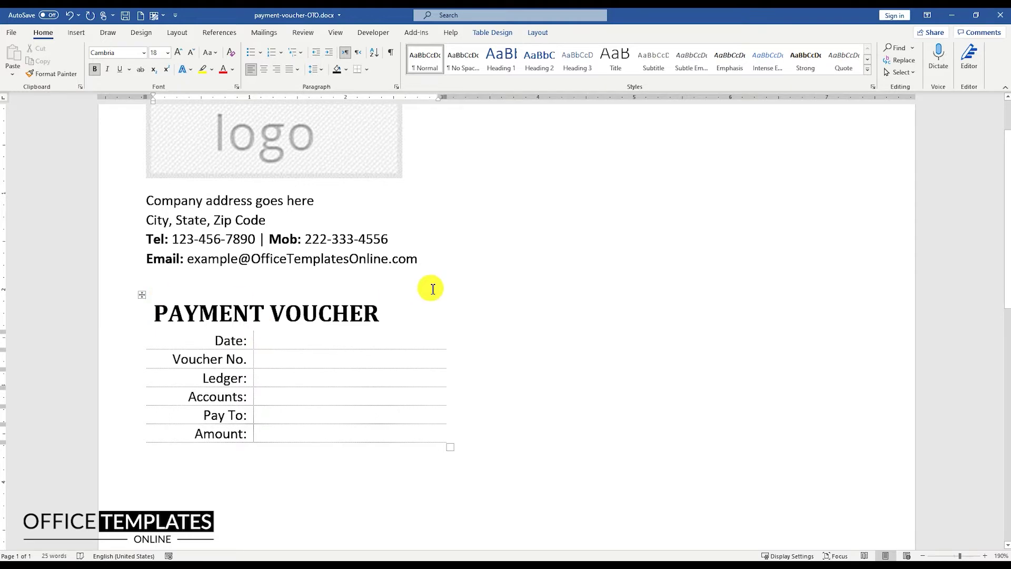
# Move the voucher table to the top right beside the logo and make its bottom row taller.
pyautogui.scroll(-3, 432, 288)
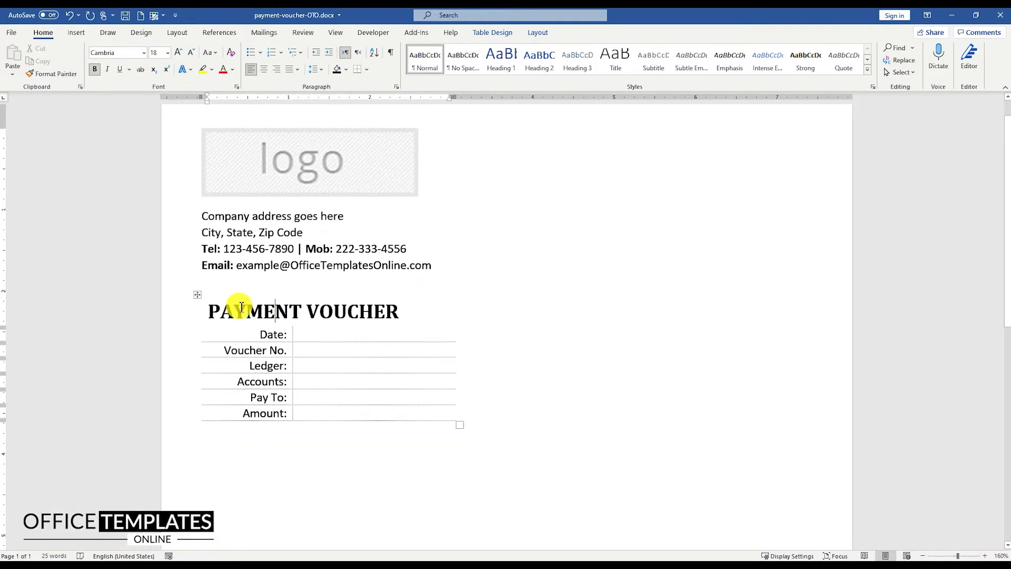
pyautogui.moveTo(199, 296); pyautogui.dragTo(524, 131)
pyautogui.keyDown('ctrl'); pyautogui.scroll(-3, 527, 148); pyautogui.keyUp('ctrl')
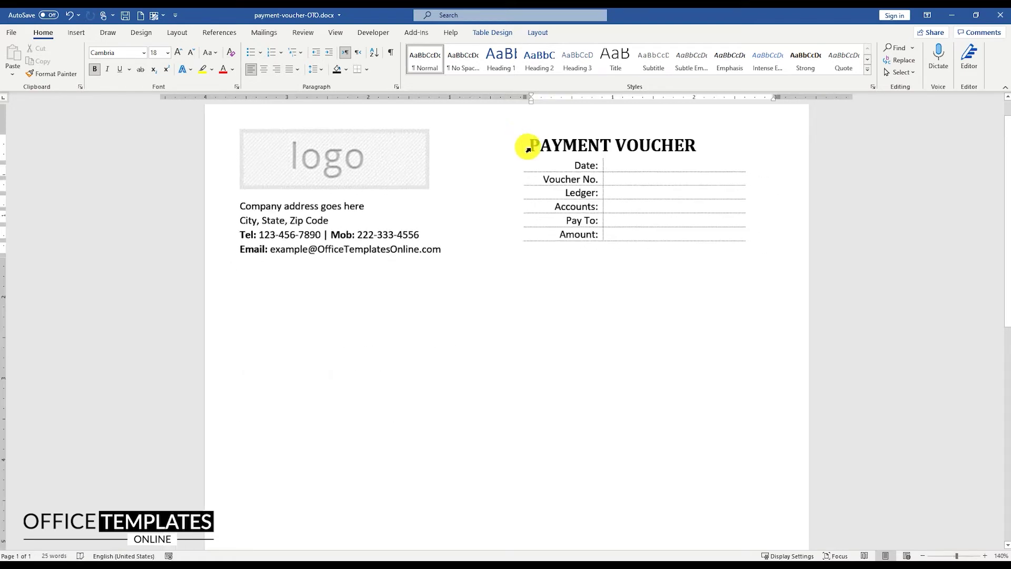
pyautogui.moveTo(582, 237); pyautogui.dragTo(583, 245)
pyautogui.moveTo(578, 163); pyautogui.dragTo(632, 228)
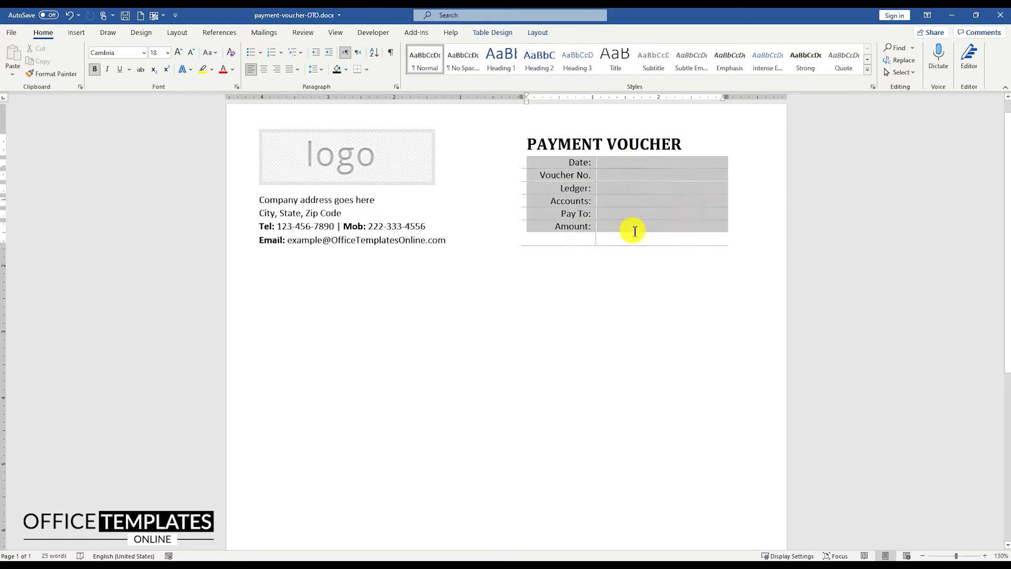
pyautogui.click(549, 34)
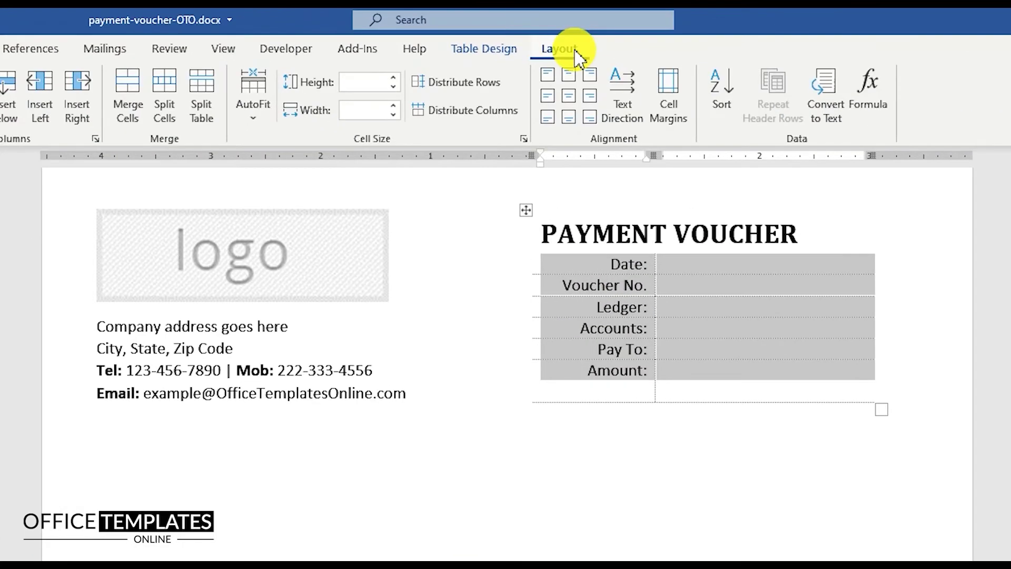
# Give the Date-to-Amount rows equal 0.22" heights with vertically centred text.
pyautogui.click(489, 83)
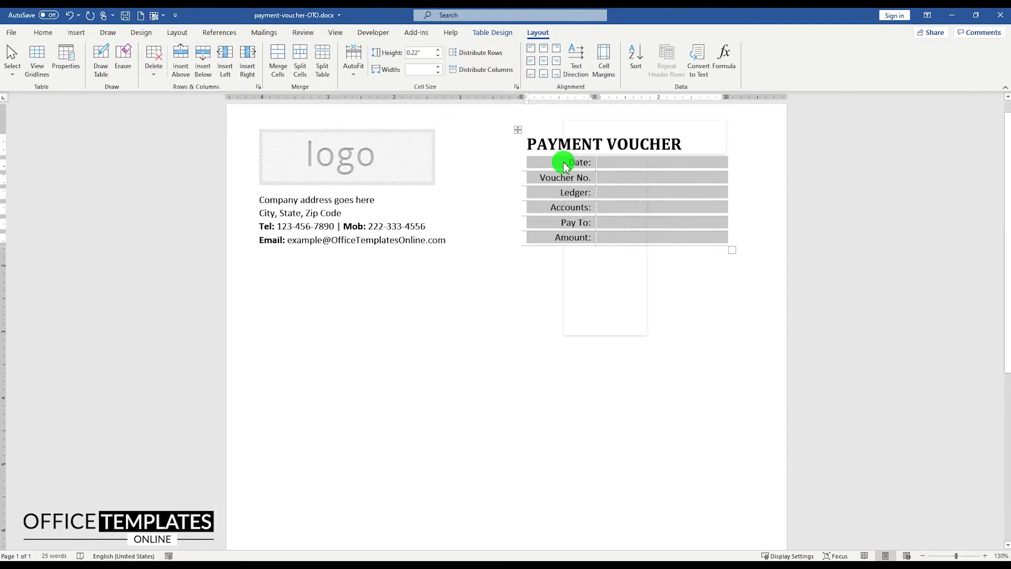
pyautogui.rightClick(561, 161)
pyautogui.click(600, 312)
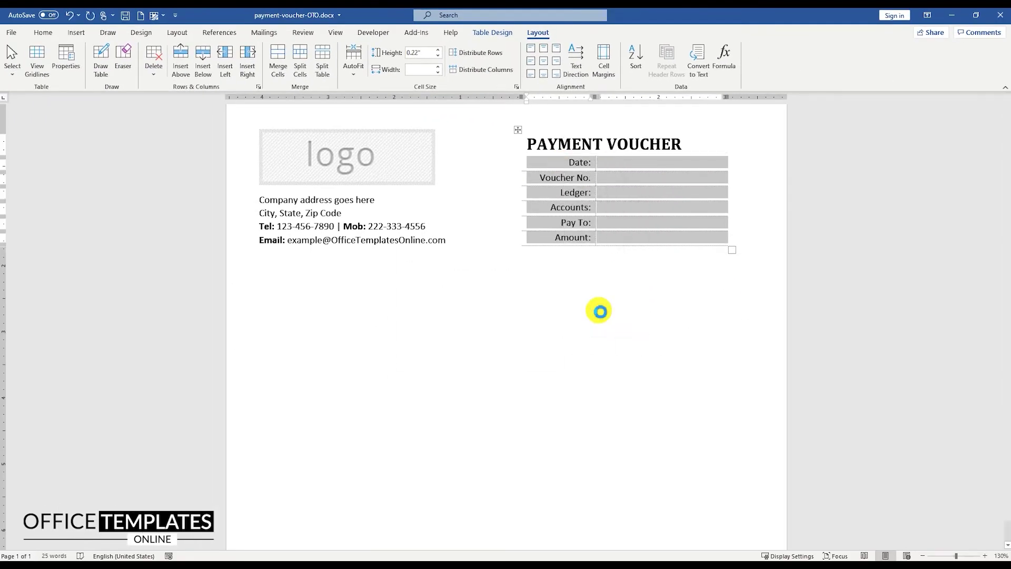
pyautogui.click(510, 182)
pyautogui.click(461, 246)
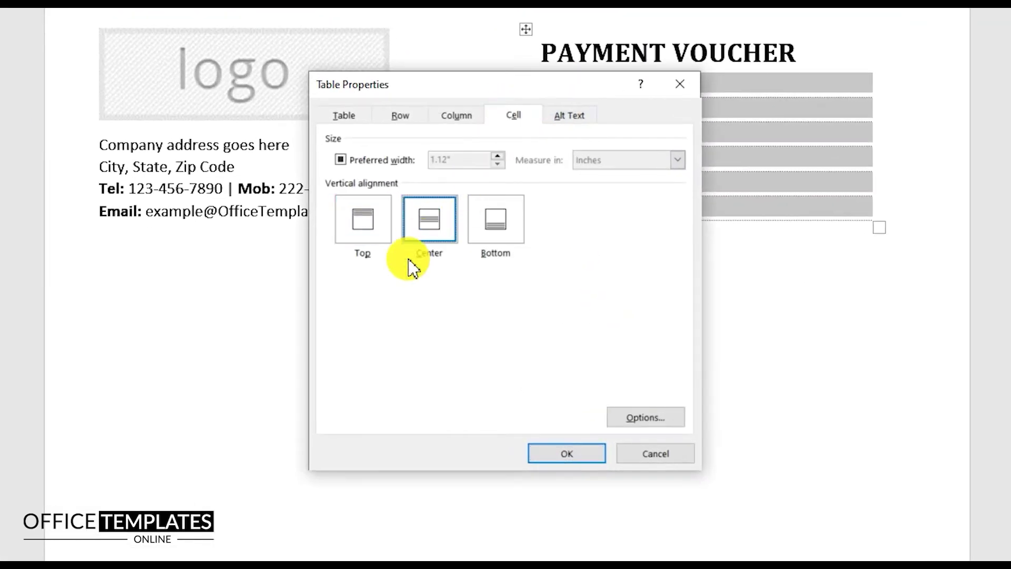
pyautogui.click(560, 454)
pyautogui.click(654, 275)
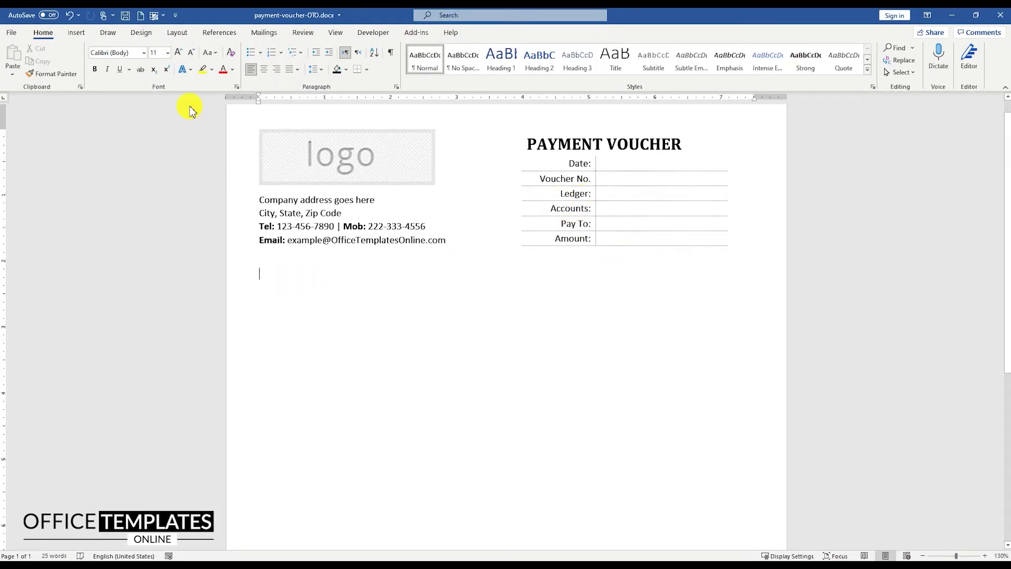
# Insert a 5-column, 15-row table below the address block.
pyautogui.click(76, 33)
pyautogui.click(87, 61)
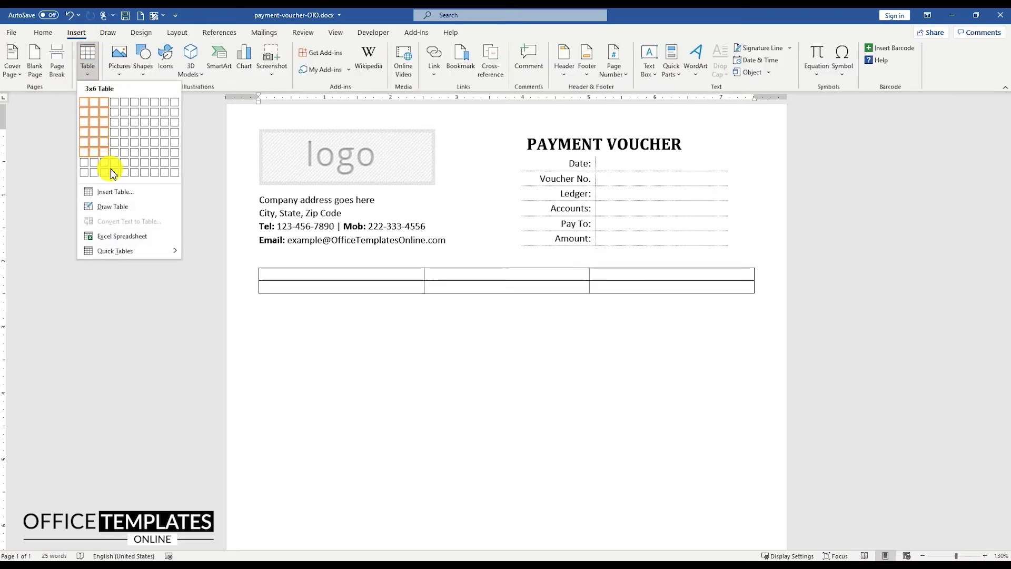
pyautogui.click(113, 191)
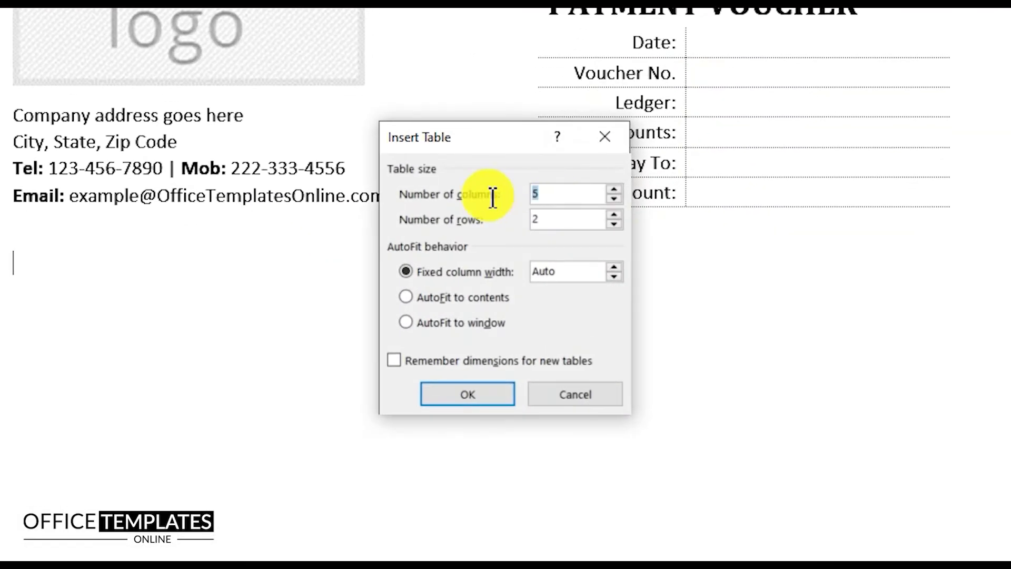
pyautogui.doubleClick(527, 251)
pyautogui.write('15')
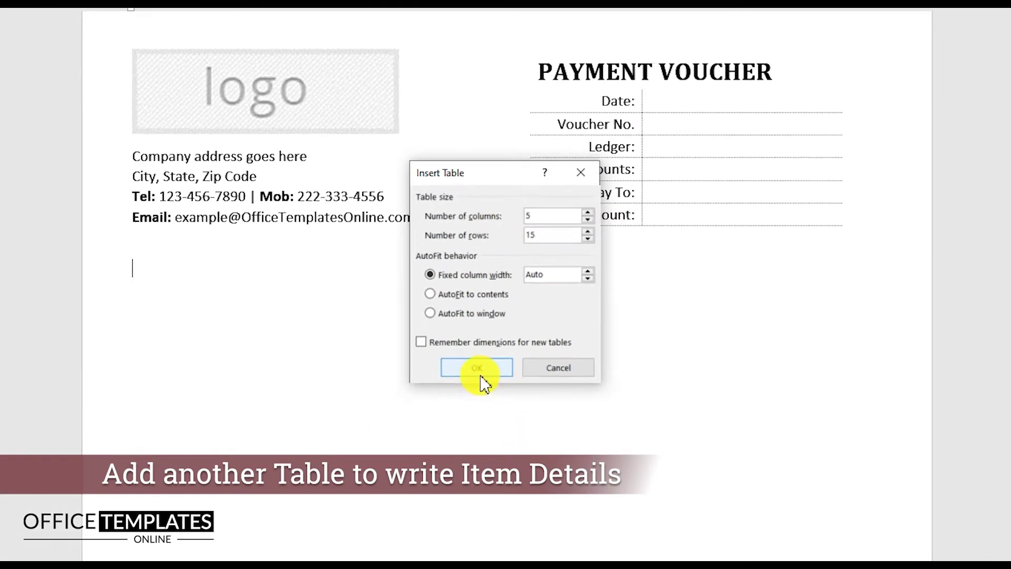
pyautogui.click(489, 396)
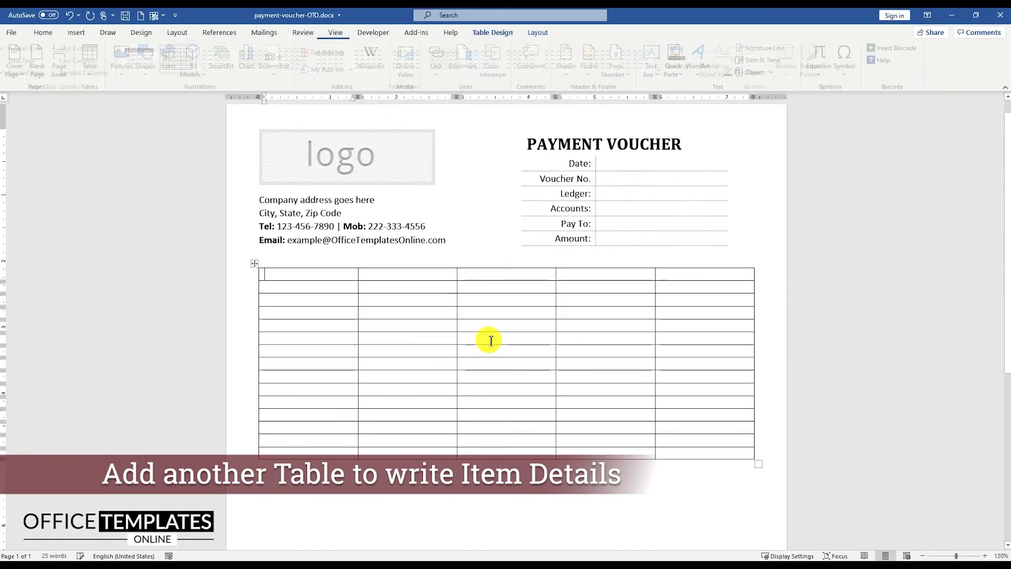
# Set the new table's top and bottom cell margins to 0.03".
pyautogui.click(254, 266)
pyautogui.rightClick(254, 266)
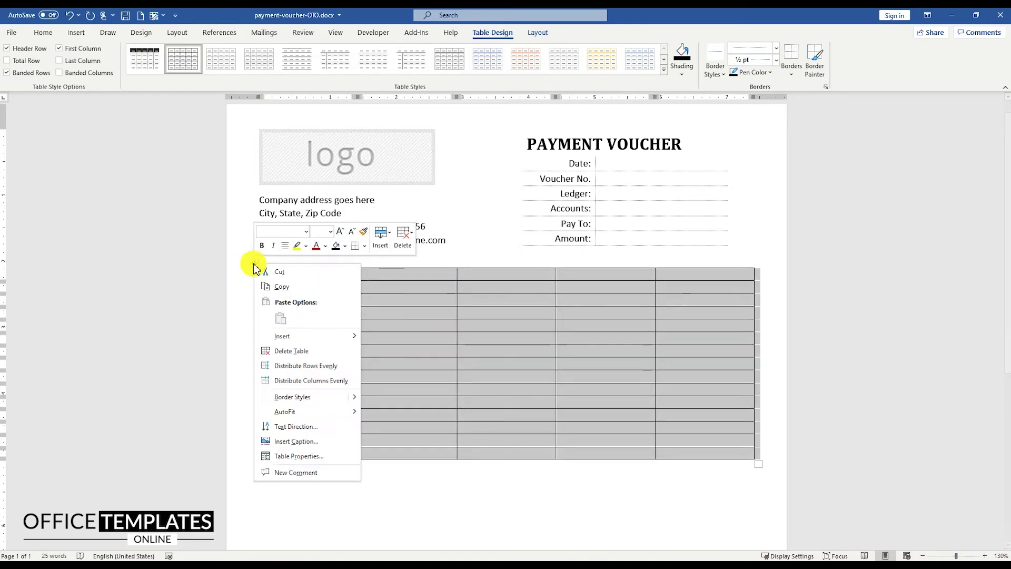
pyautogui.click(267, 454)
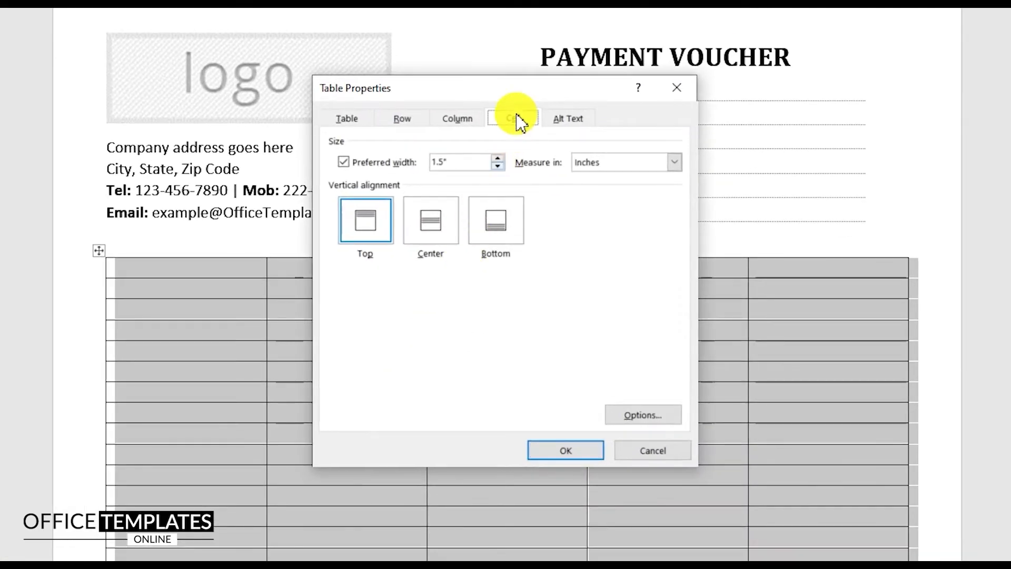
pyautogui.click(642, 415)
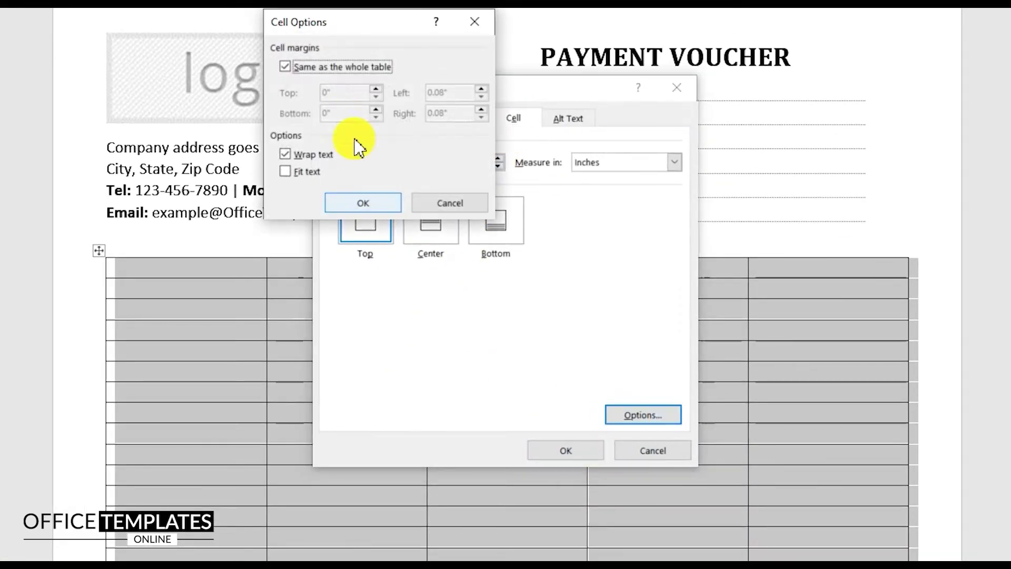
pyautogui.click(285, 67)
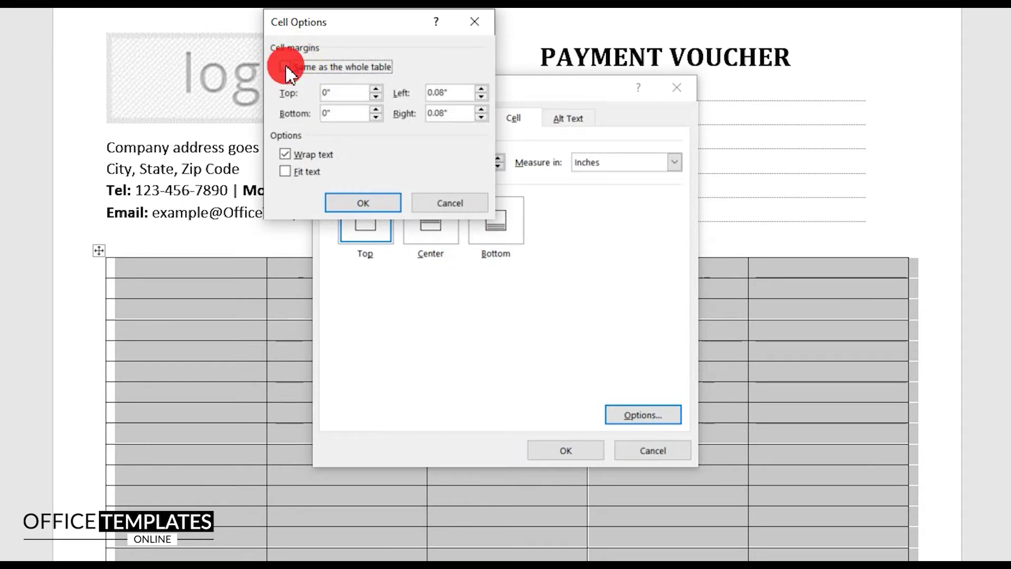
pyautogui.click(376, 90)
pyautogui.click(376, 109)
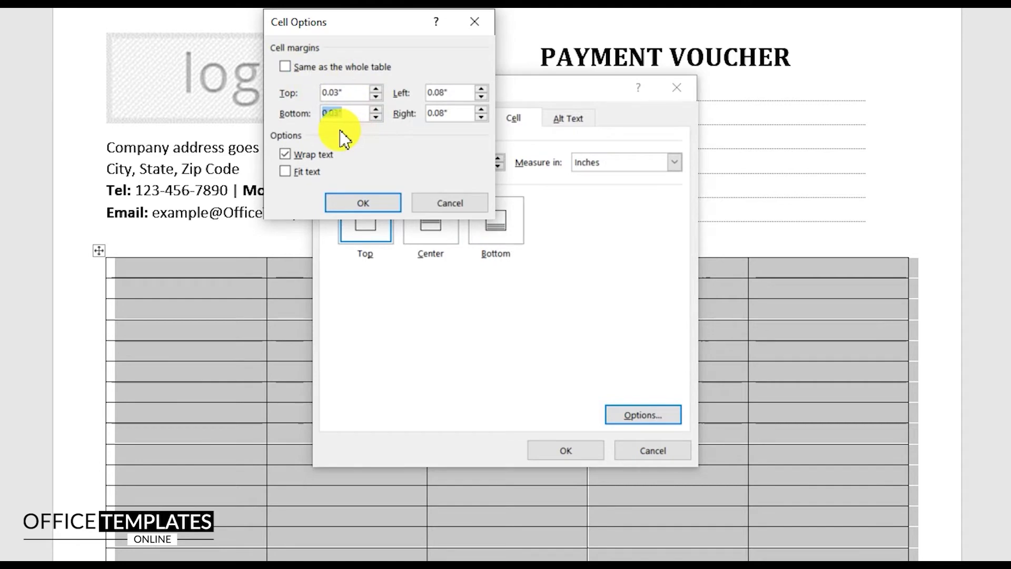
pyautogui.click(357, 206)
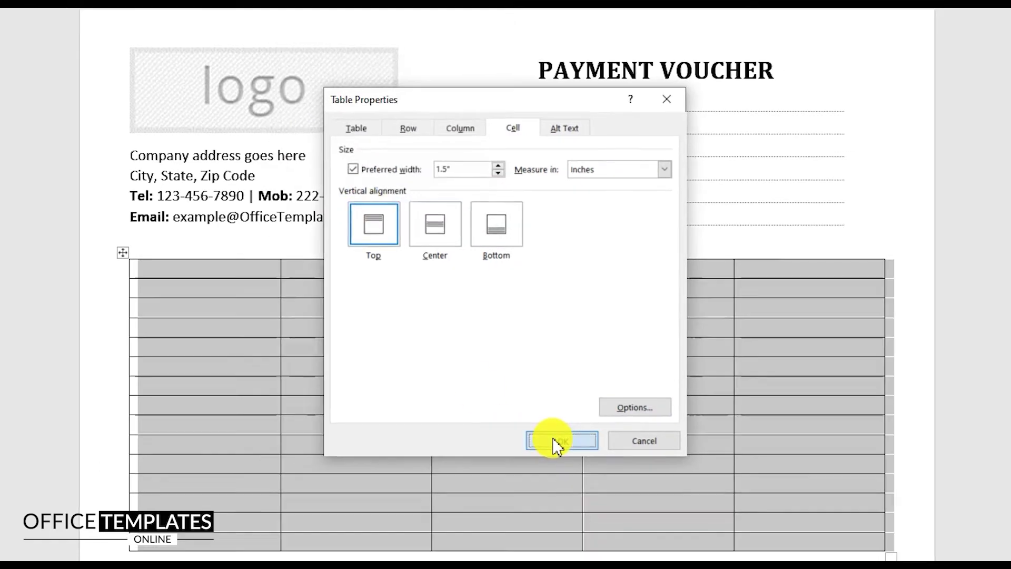
pyautogui.click(554, 447)
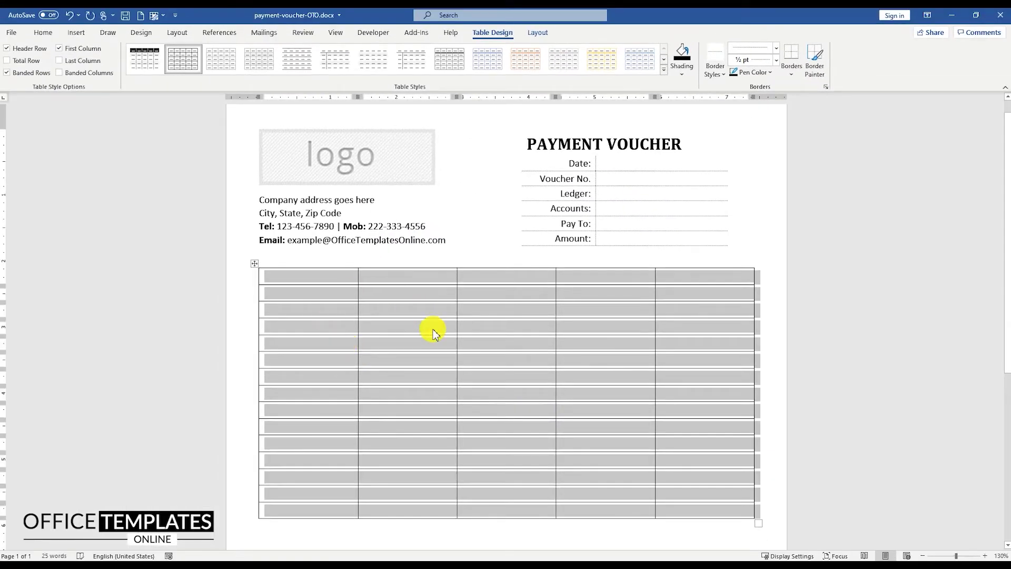
# Shade the new table's header row black and type headers from Serial No. through Amount.
pyautogui.moveTo(314, 276); pyautogui.dragTo(685, 273)
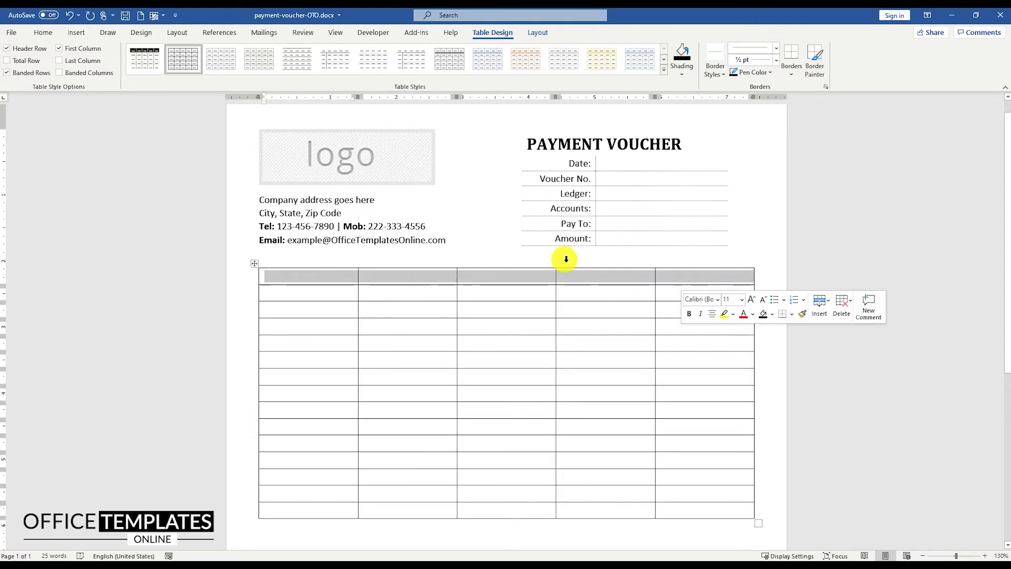
pyautogui.click(43, 34)
pyautogui.click(347, 71)
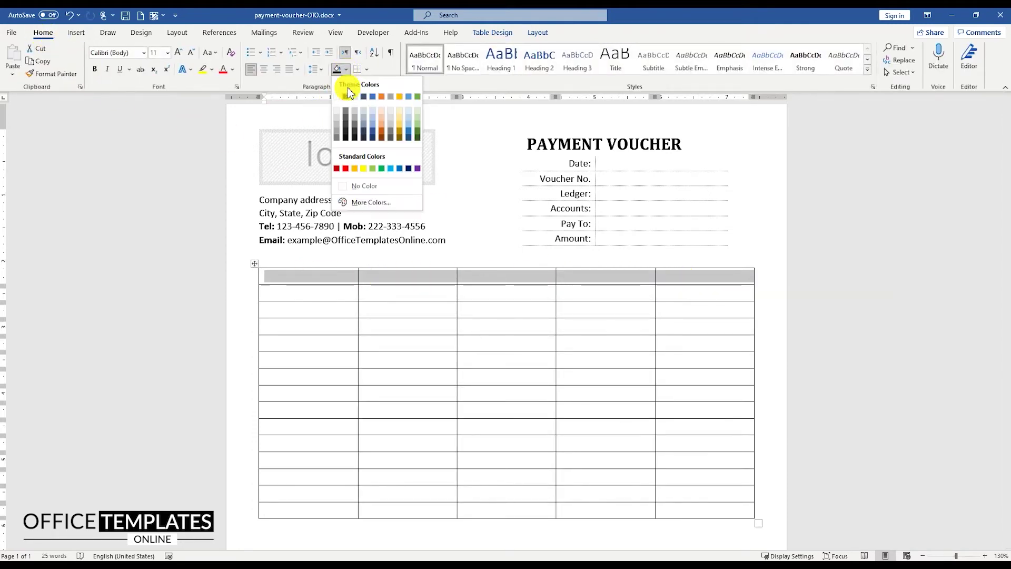
pyautogui.click(342, 95)
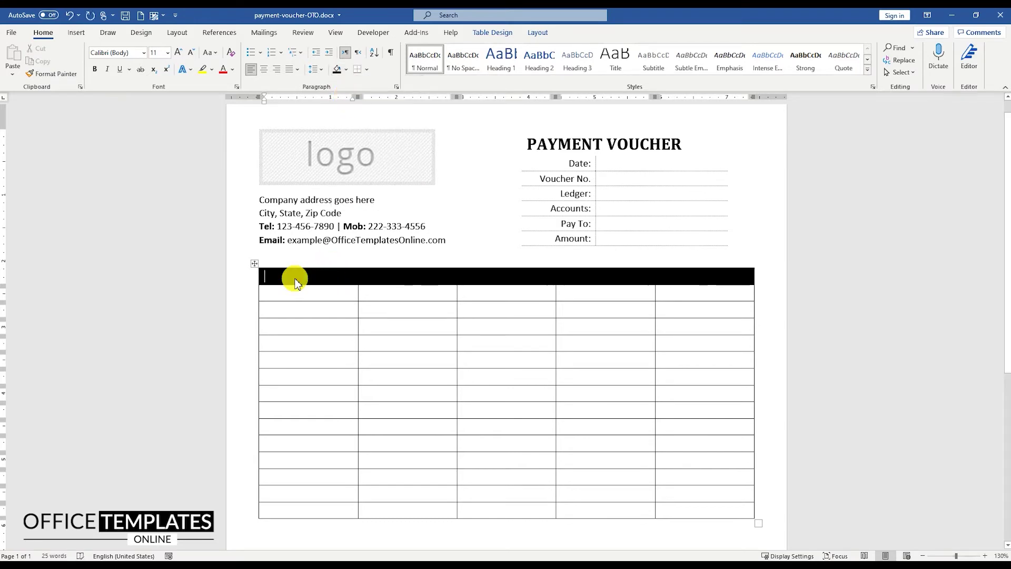
pyautogui.write('Serial No.')
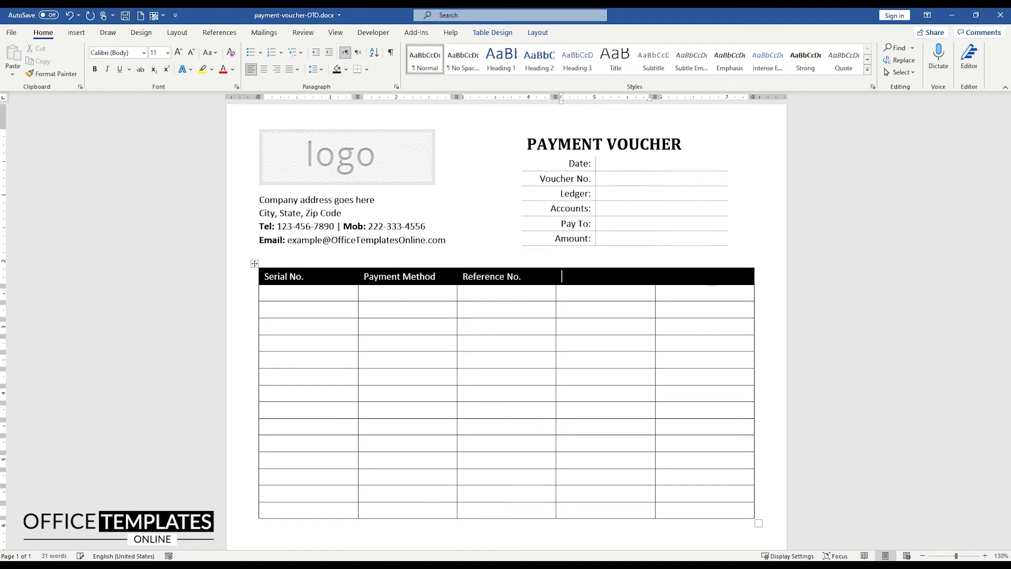
pyautogui.write('Amount')
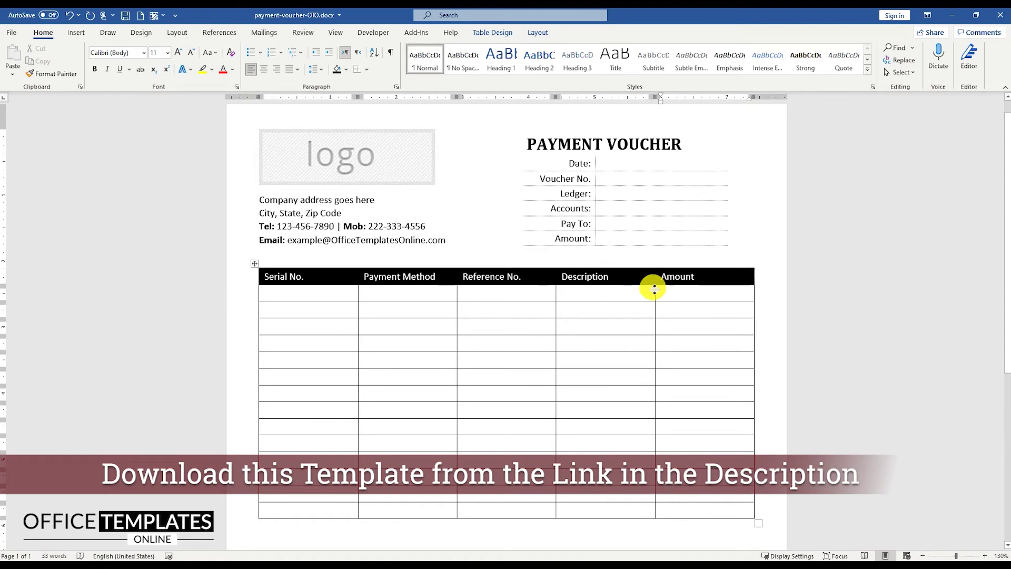
# Narrow the Serial No., Payment Method and Reference No. columns so Description widens.
pyautogui.moveTo(655, 293); pyautogui.dragTo(684, 293)
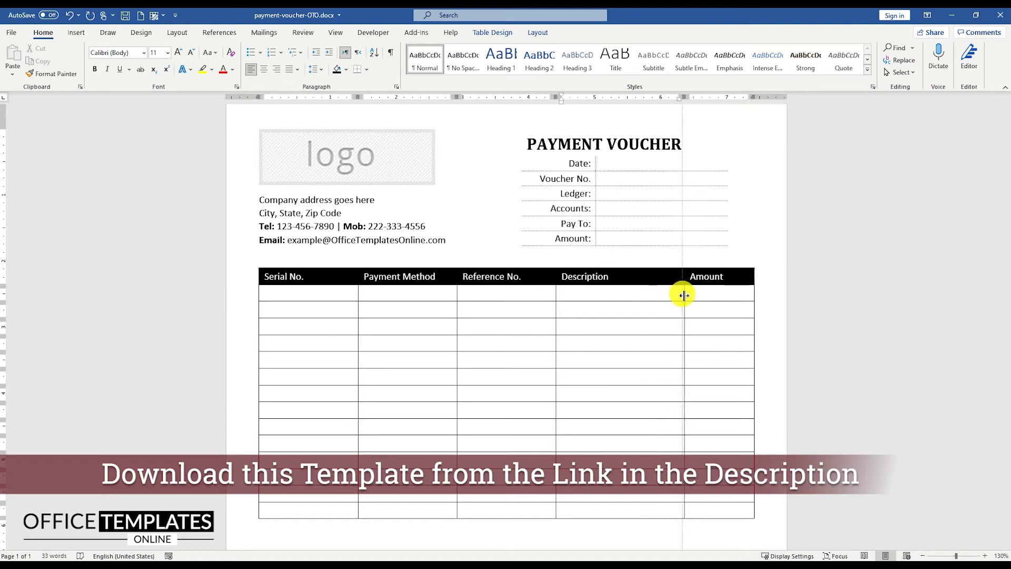
pyautogui.moveTo(358, 295); pyautogui.dragTo(316, 295)
pyautogui.moveTo(457, 295); pyautogui.dragTo(411, 295)
pyautogui.moveTo(556, 294); pyautogui.dragTo(489, 294)
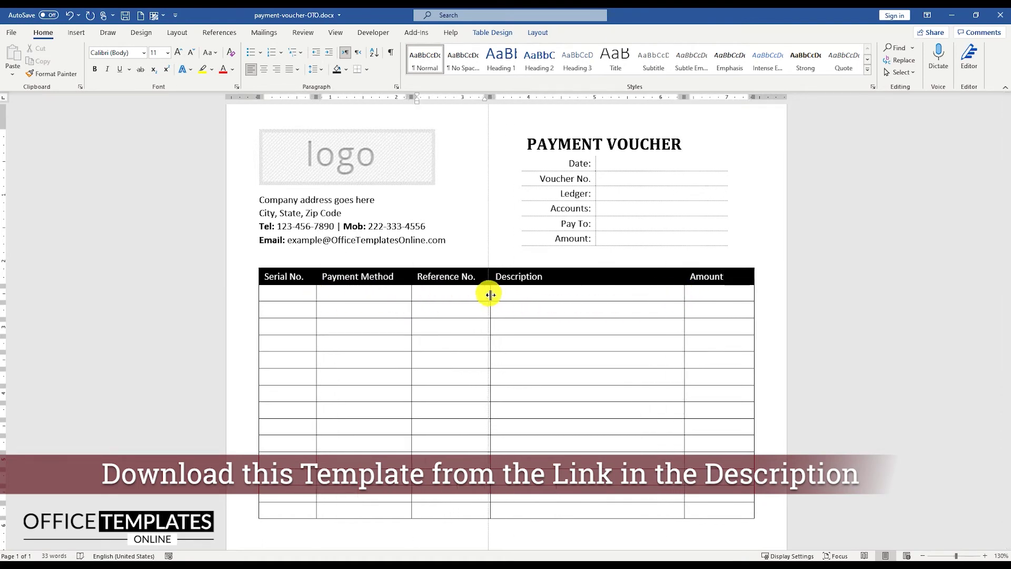
pyautogui.scroll(-4, 481, 298)
pyautogui.moveTo(324, 405); pyautogui.dragTo(544, 398)
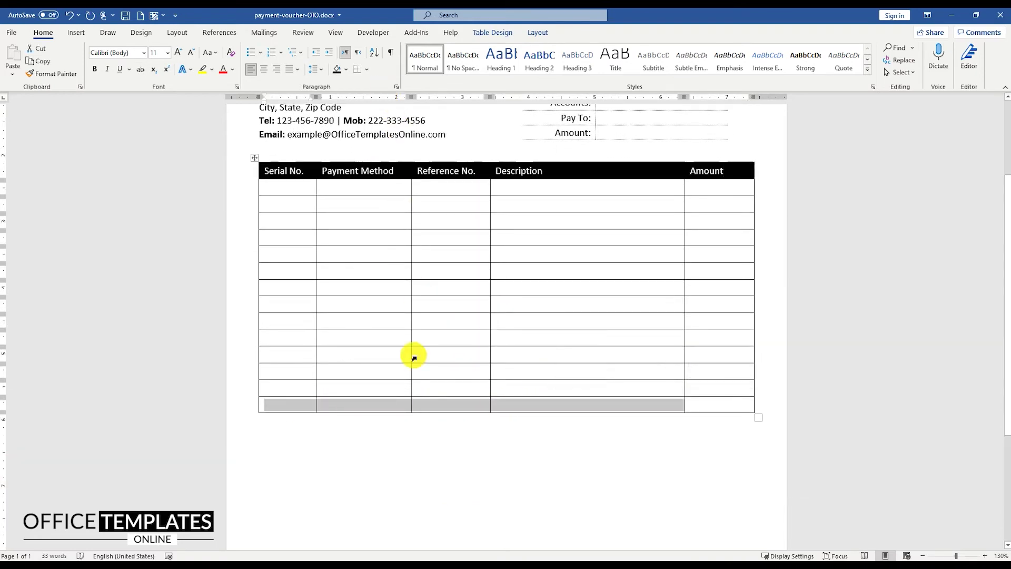
# Remove the left, inside and bottom borders from the last row's first four cells.
pyautogui.click(367, 69)
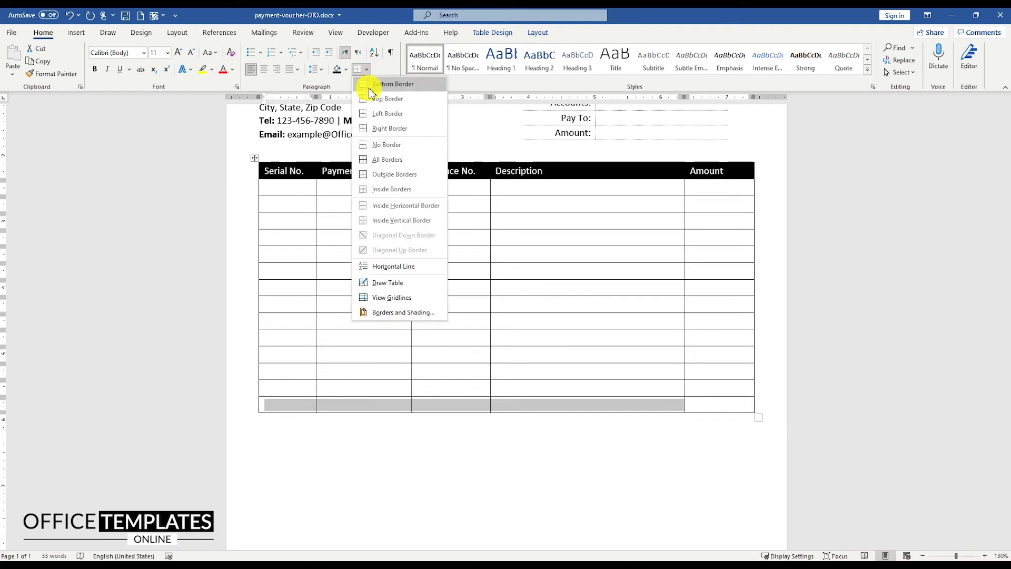
pyautogui.click(396, 313)
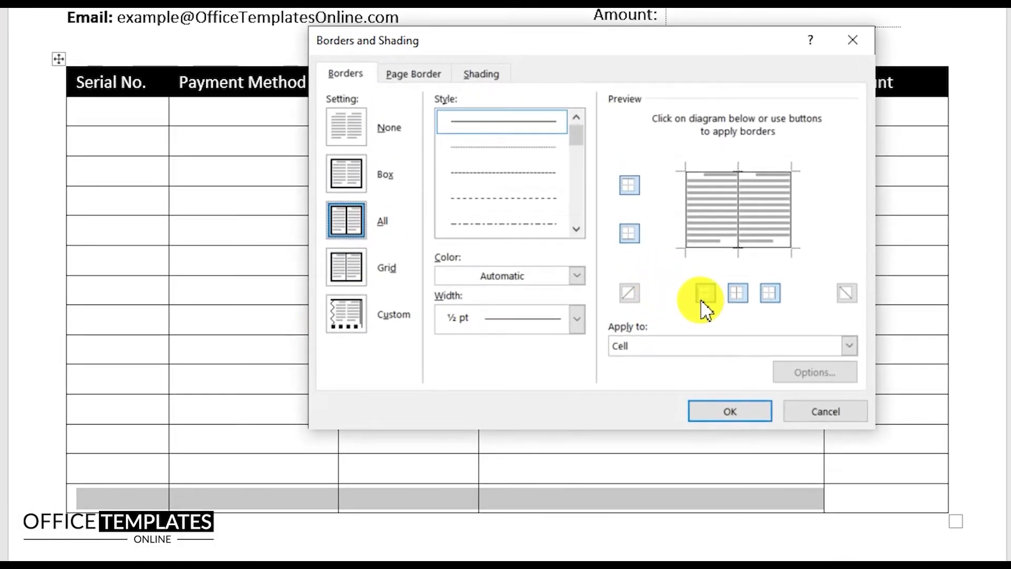
pyautogui.click(704, 296)
pyautogui.click(737, 295)
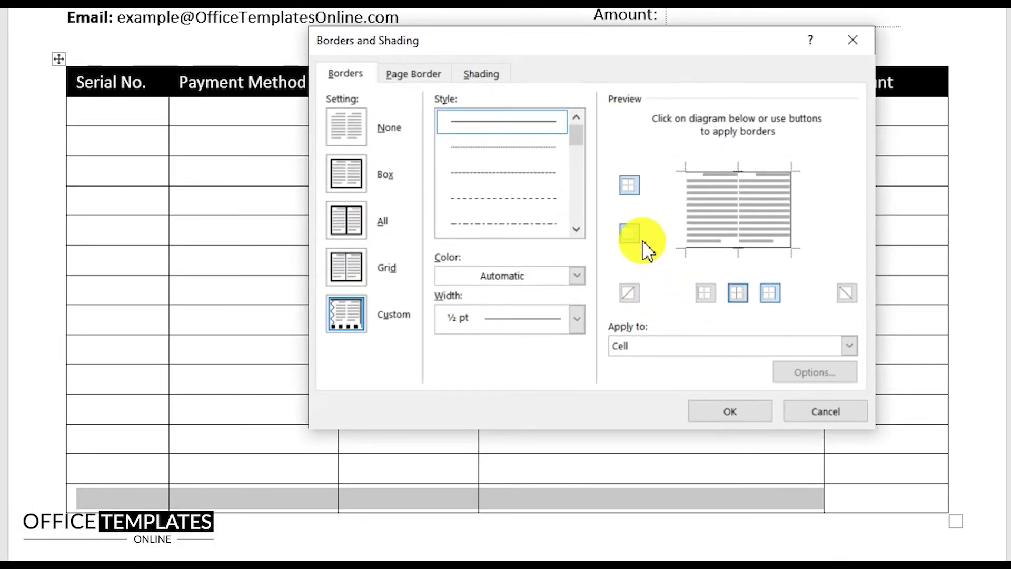
pyautogui.click(631, 237)
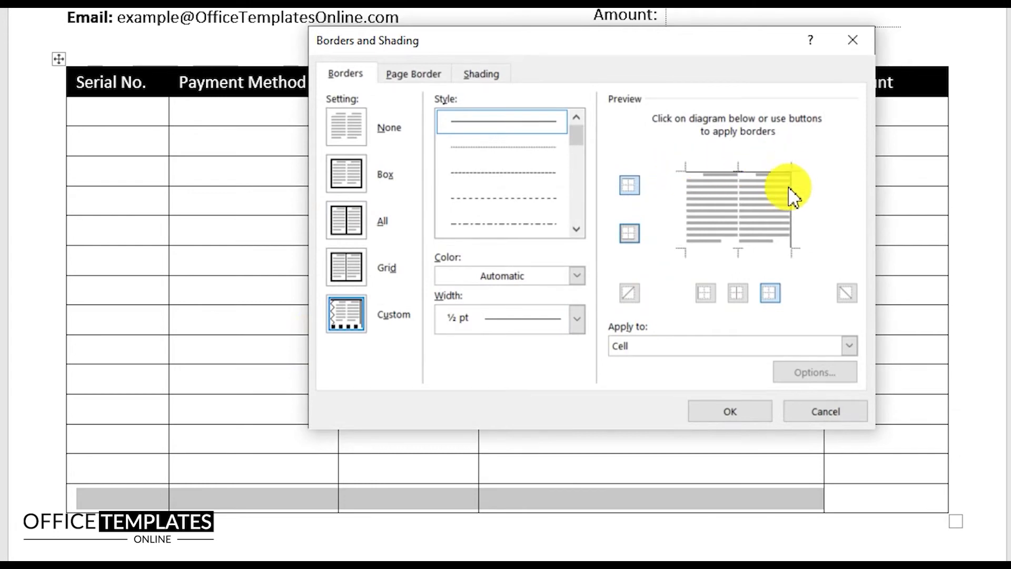
pyautogui.click(729, 412)
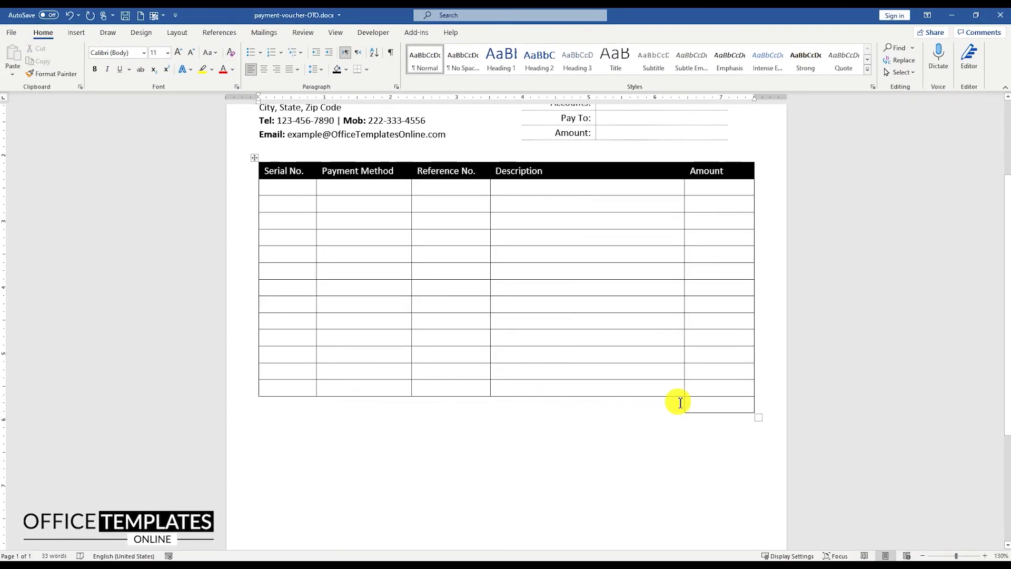
# Right-align the bottom row, type the Total: label, and start a new line below the table.
pyautogui.click(662, 405)
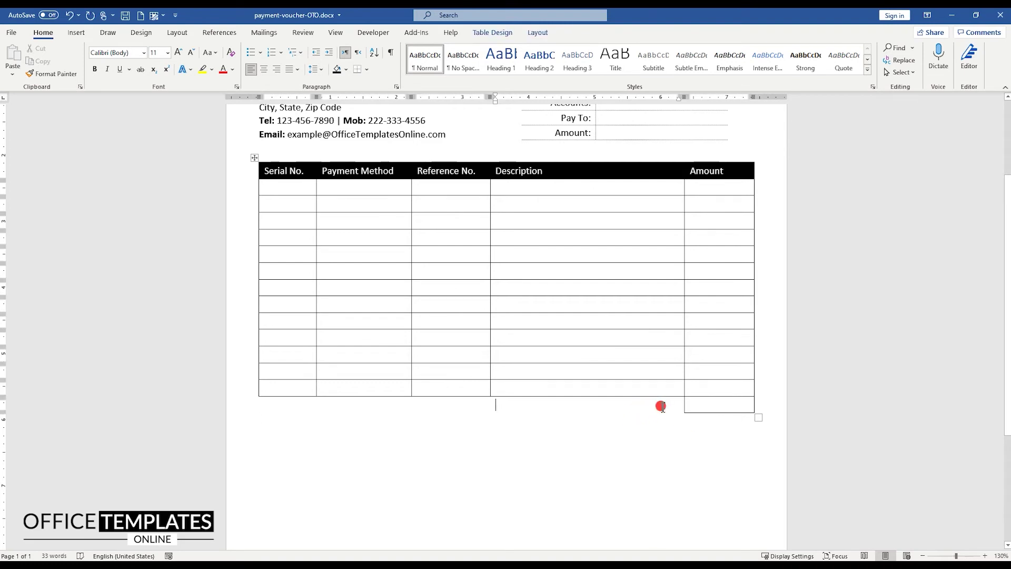
pyautogui.click(276, 70)
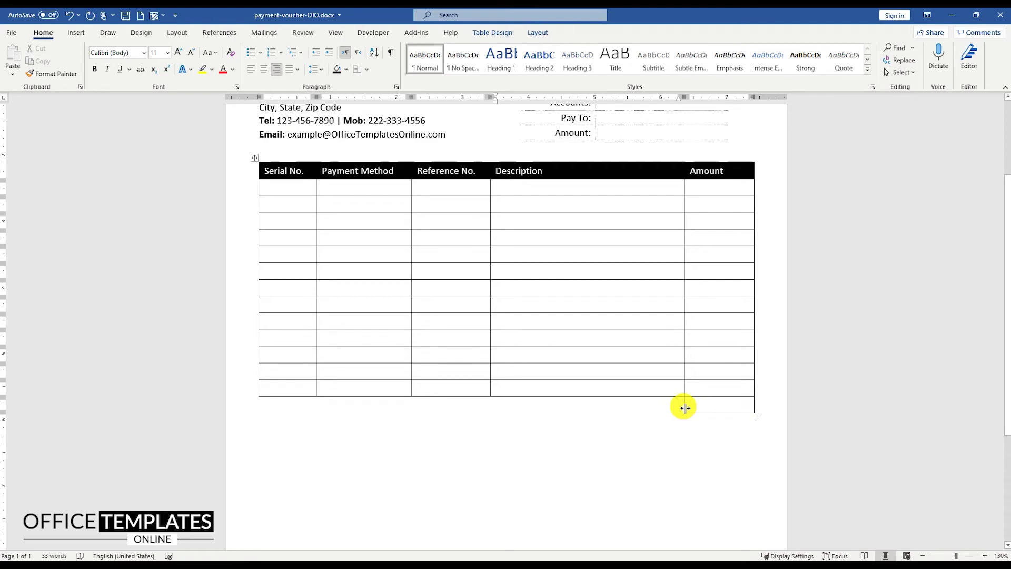
pyautogui.write('Total:')
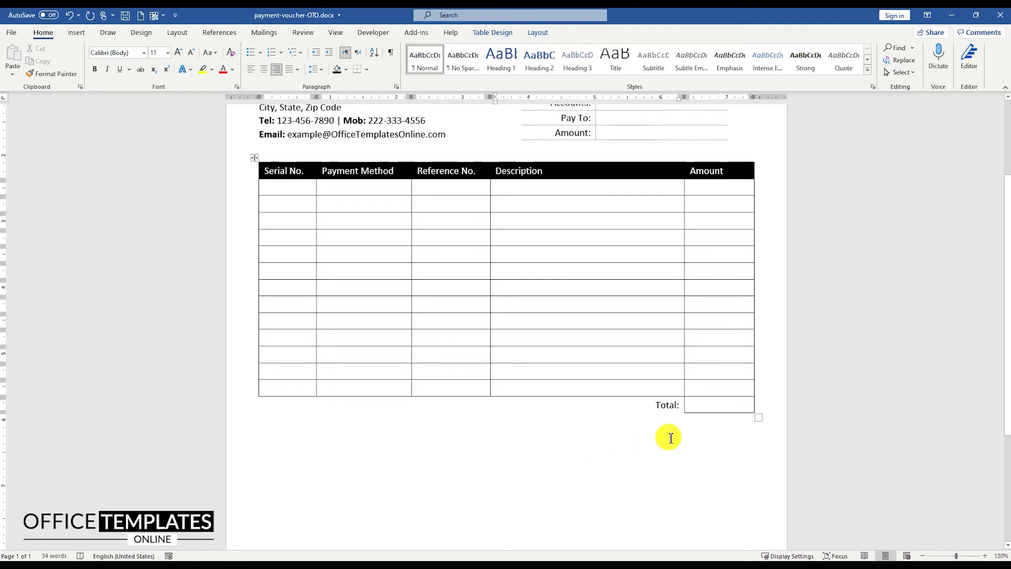
pyautogui.click(305, 455)
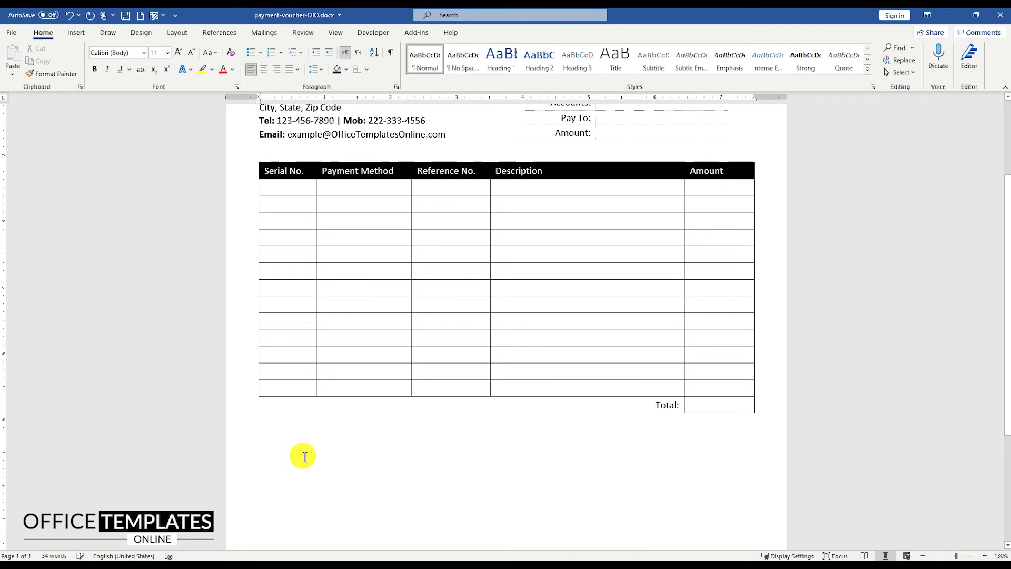
pyautogui.press('Return')
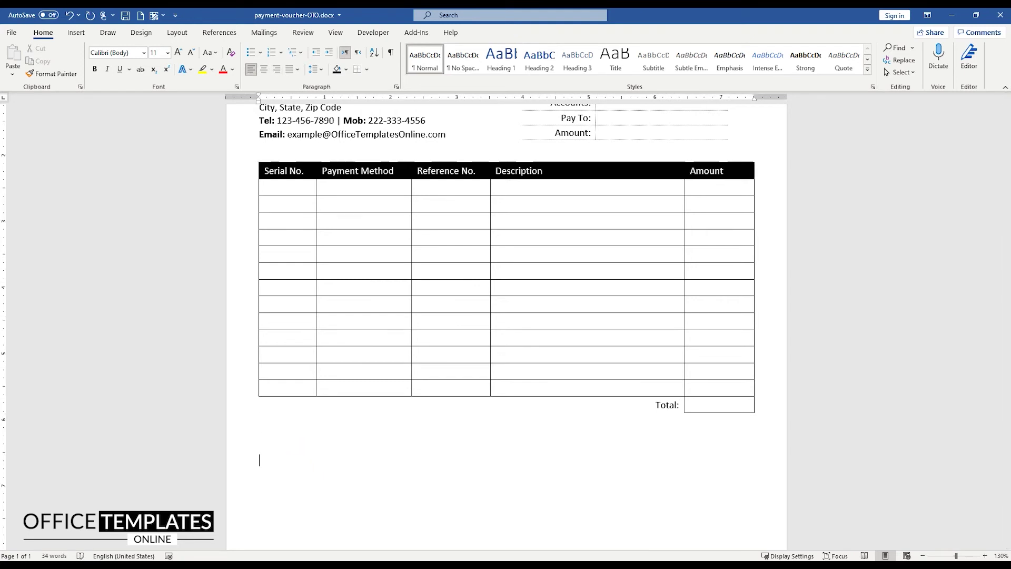
# Type Authorized By and Received By, tab-separated on one line, and centre that line.
pyautogui.write('Authorized By')
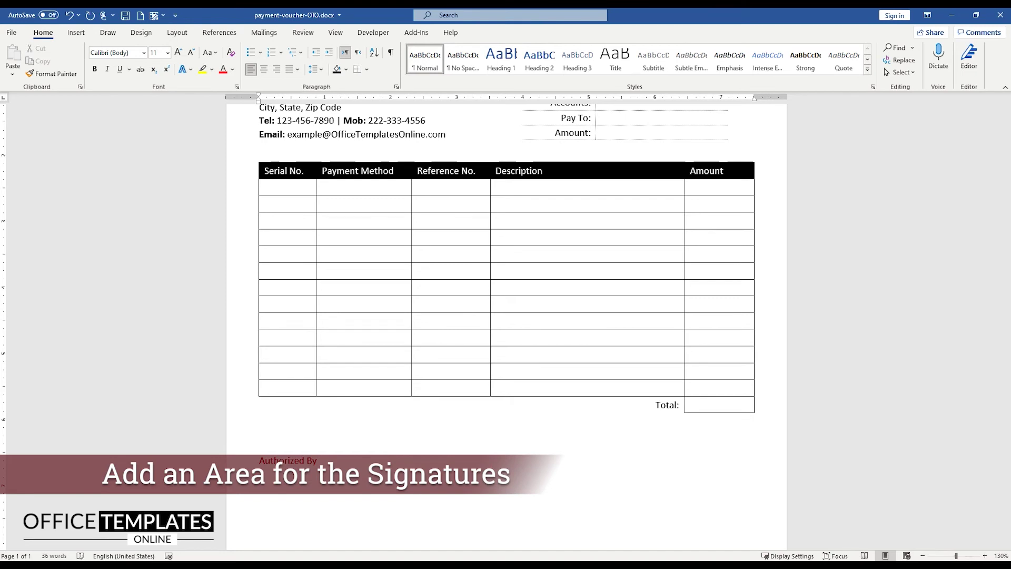
pyautogui.write('Received By')
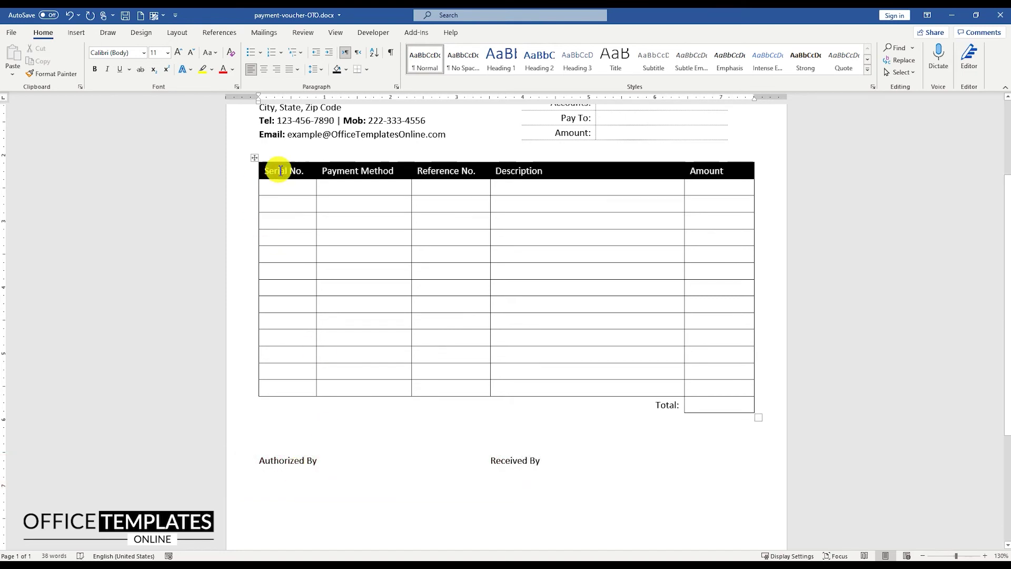
pyautogui.click(263, 69)
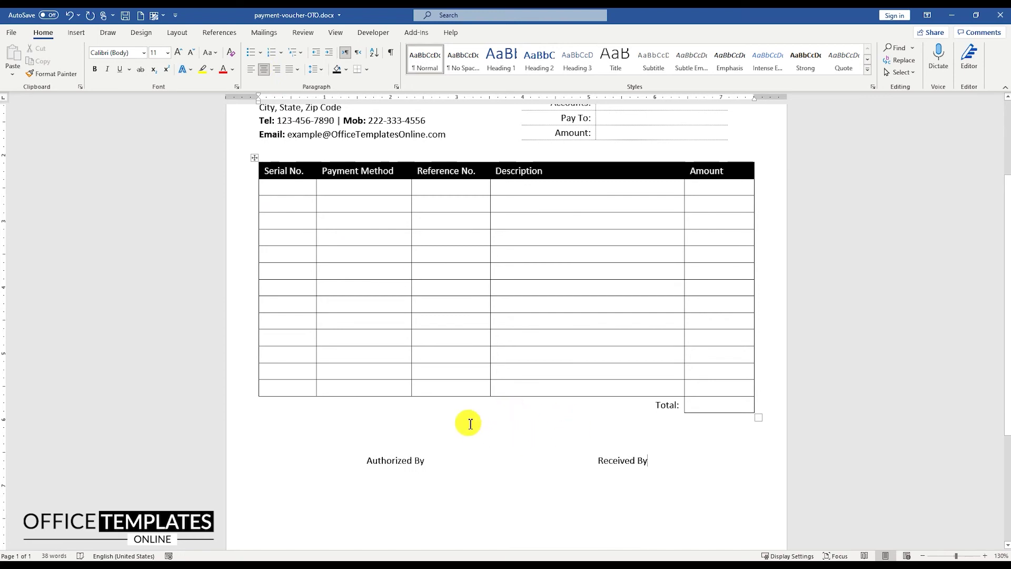
pyautogui.click(76, 33)
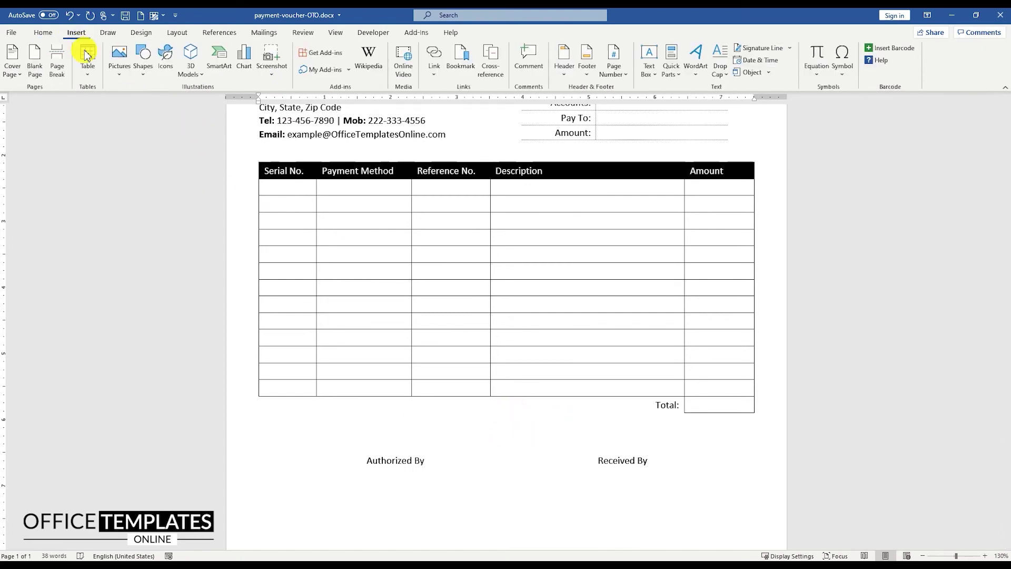
# Draw a black signature line under Authorized By and place a copy under Received By.
pyautogui.click(142, 58)
pyautogui.click(149, 101)
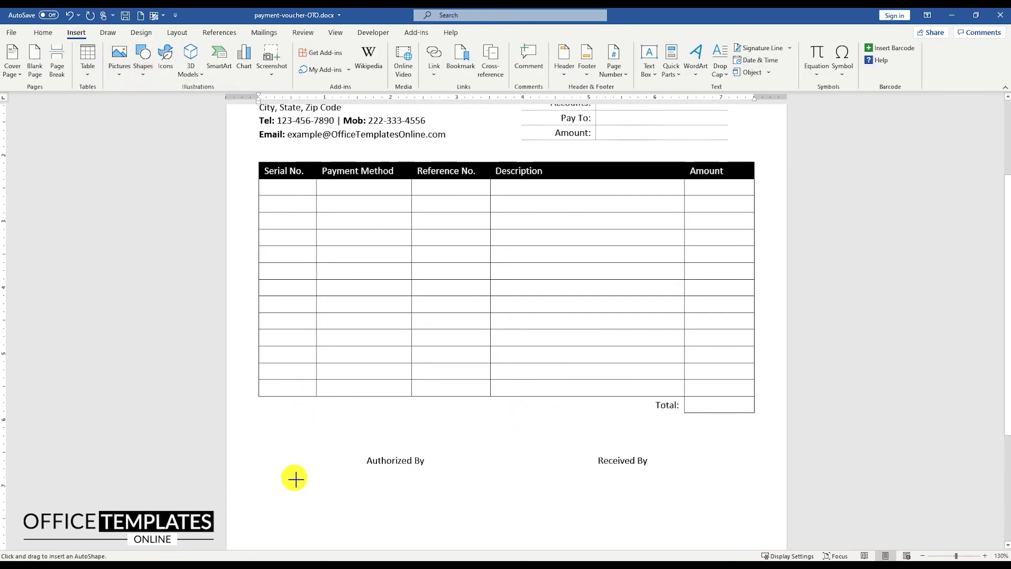
pyautogui.moveTo(294, 477); pyautogui.dragTo(490, 480)
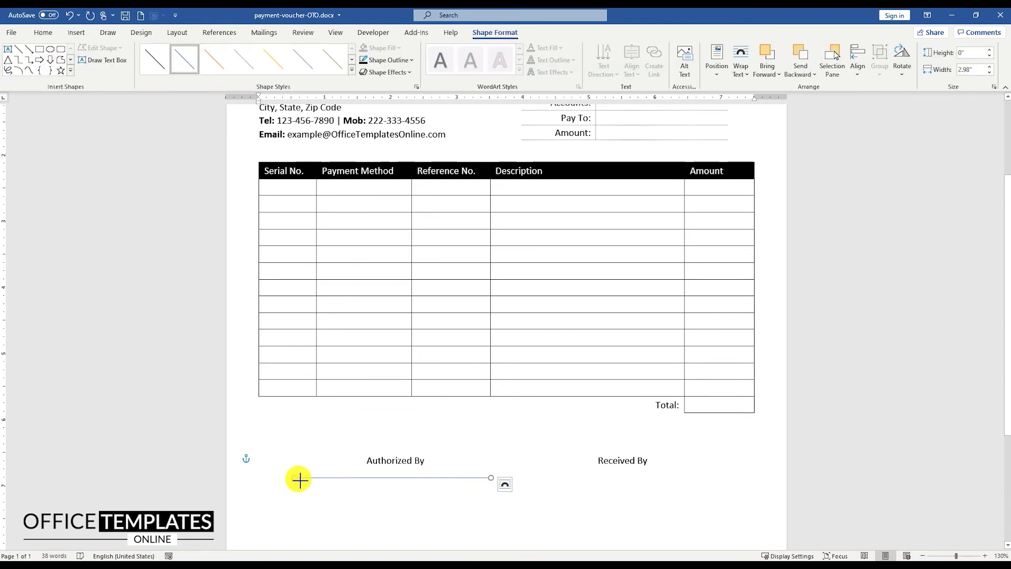
pyautogui.moveTo(328, 479); pyautogui.dragTo(329, 478)
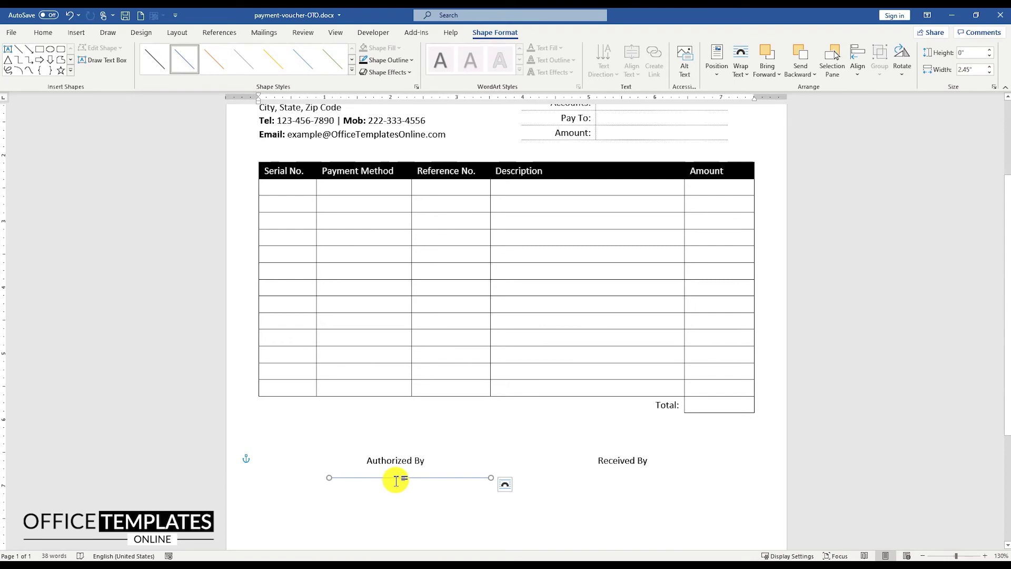
pyautogui.rightClick(492, 477)
pyautogui.click(550, 498)
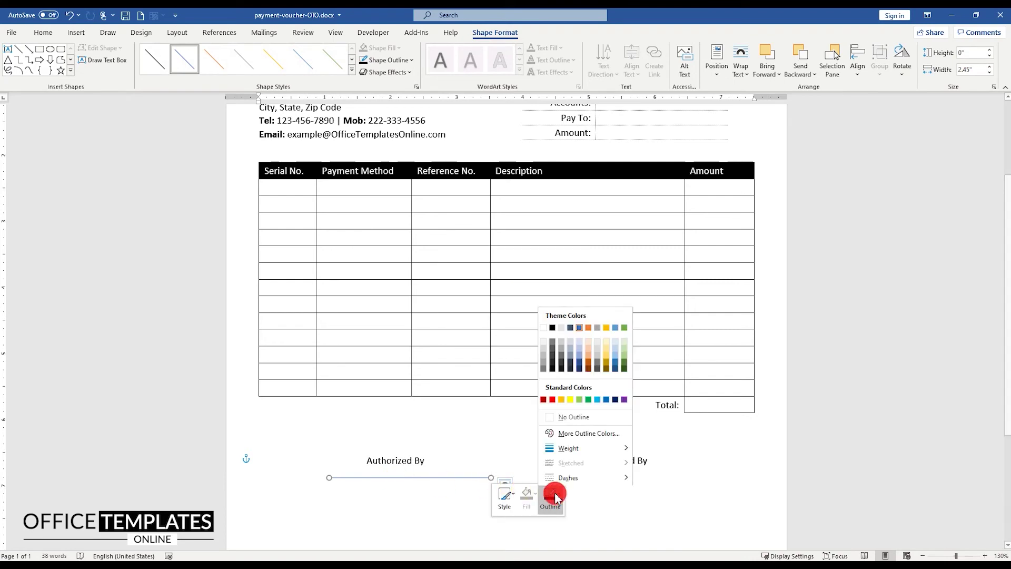
pyautogui.click(552, 327)
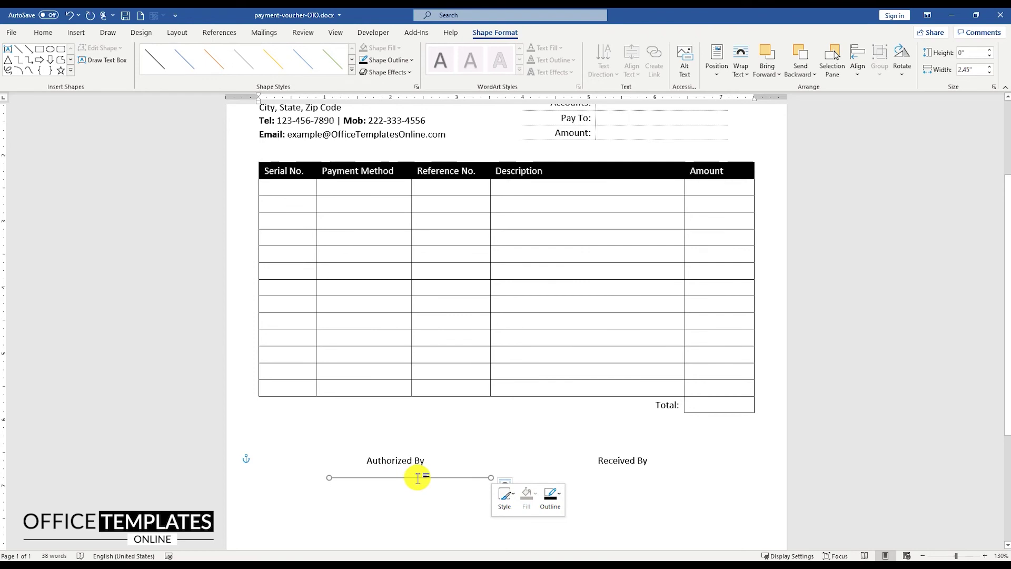
pyautogui.moveTo(419, 478); pyautogui.dragTo(418, 484)
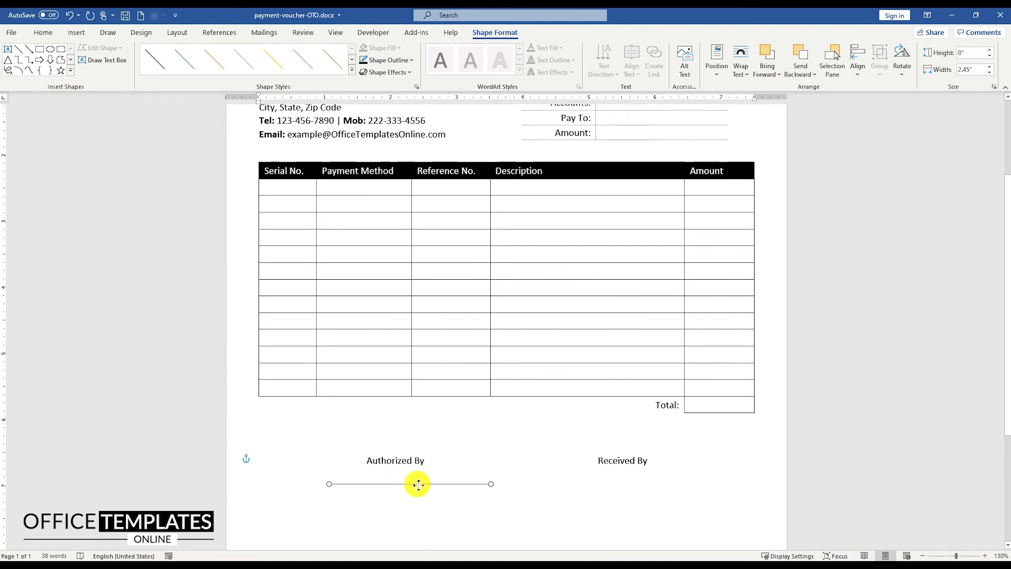
pyautogui.moveTo(420, 484); pyautogui.dragTo(640, 493)
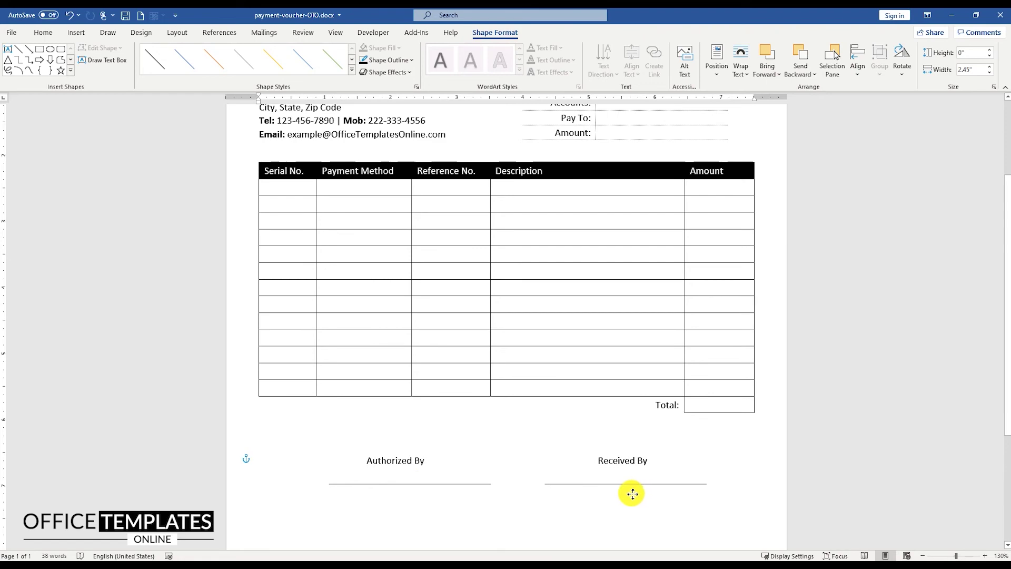
pyautogui.keyDown('ctrl'); pyautogui.scroll(-4, 538, 454); pyautogui.keyUp('ctrl')
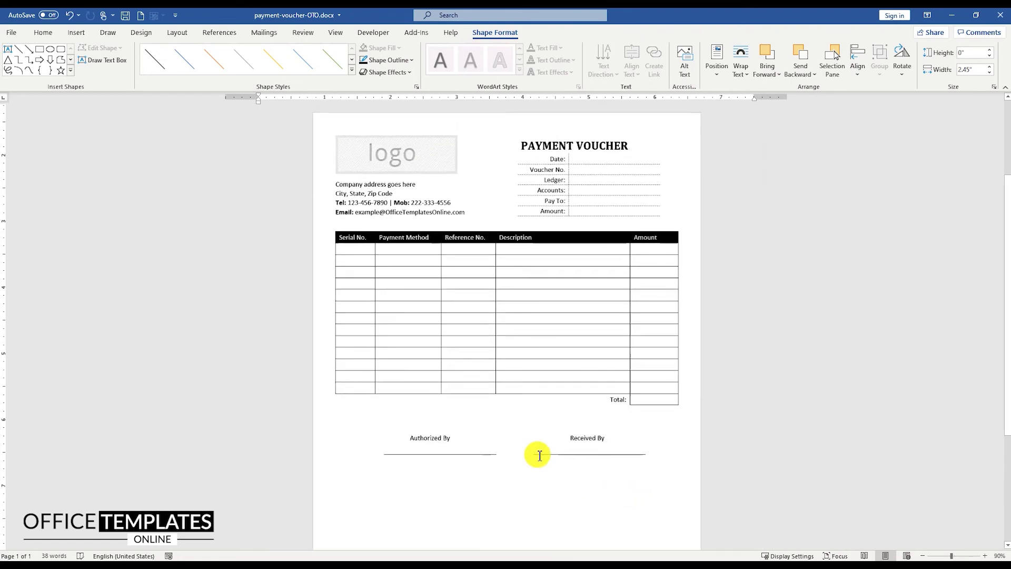
# Make the Total: label beside the last Amount cell bold.
pyautogui.click(728, 415)
pyautogui.click(618, 400)
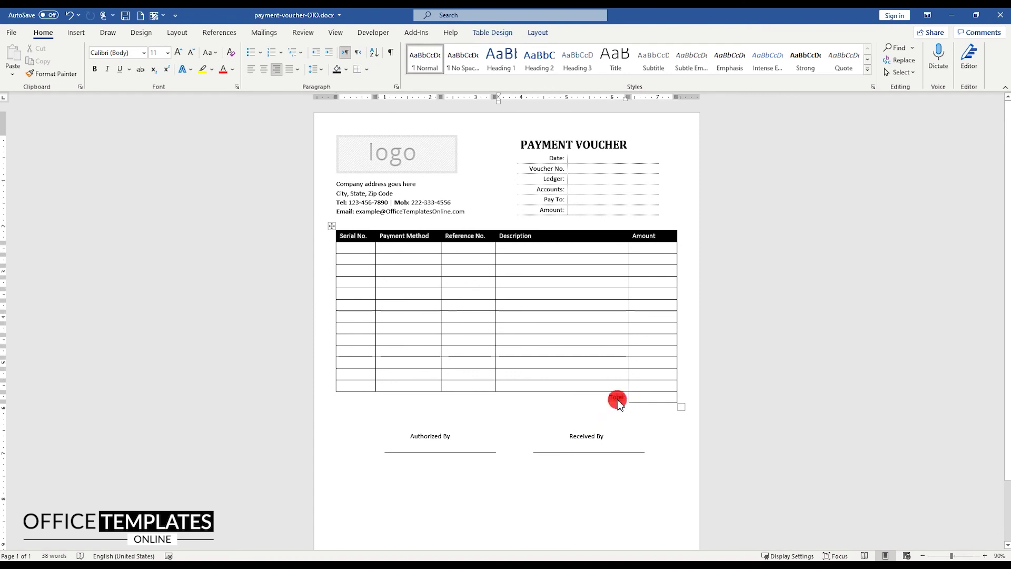
pyautogui.doubleClick(618, 401)
pyautogui.click(775, 407)
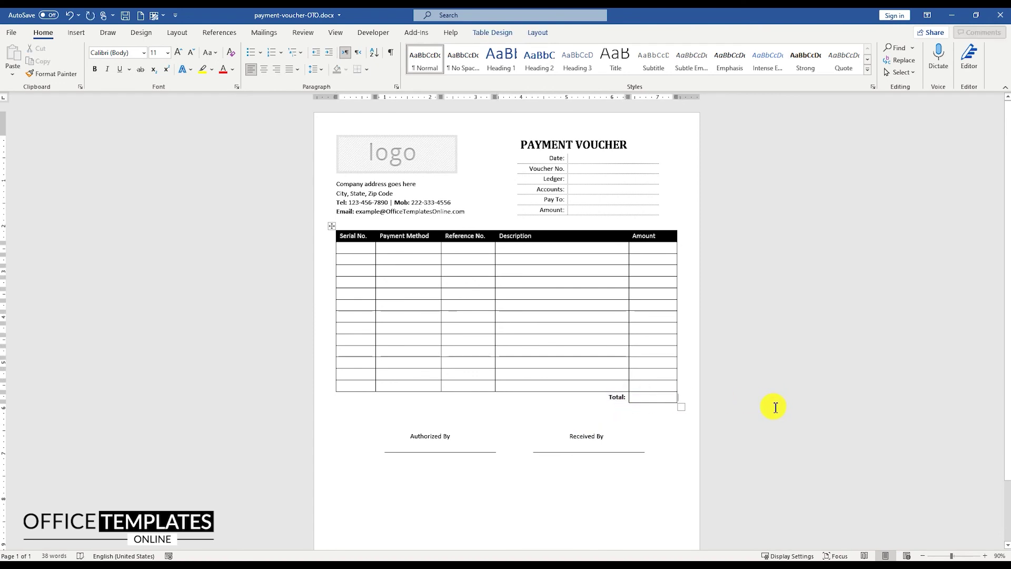